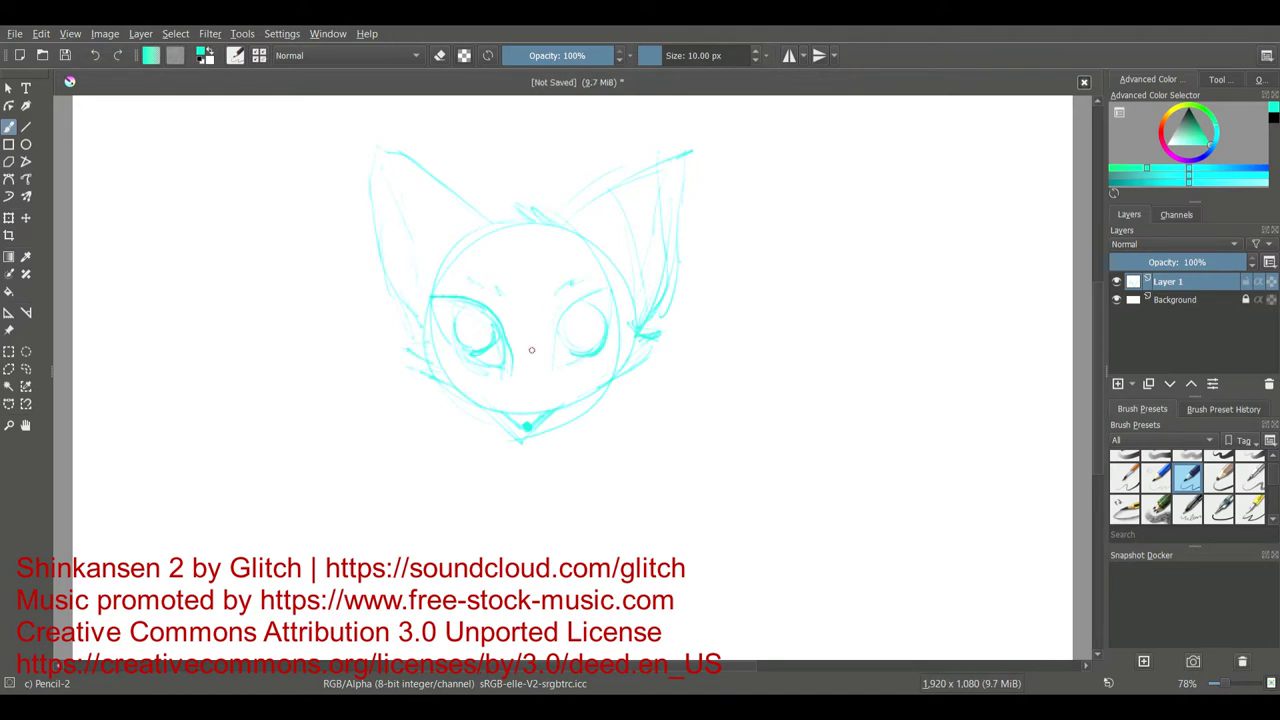
Add a paint layer for the line art and sketch the fox's neck, rounded haunch and large curled tail on Layer 1.
click(1118, 385)
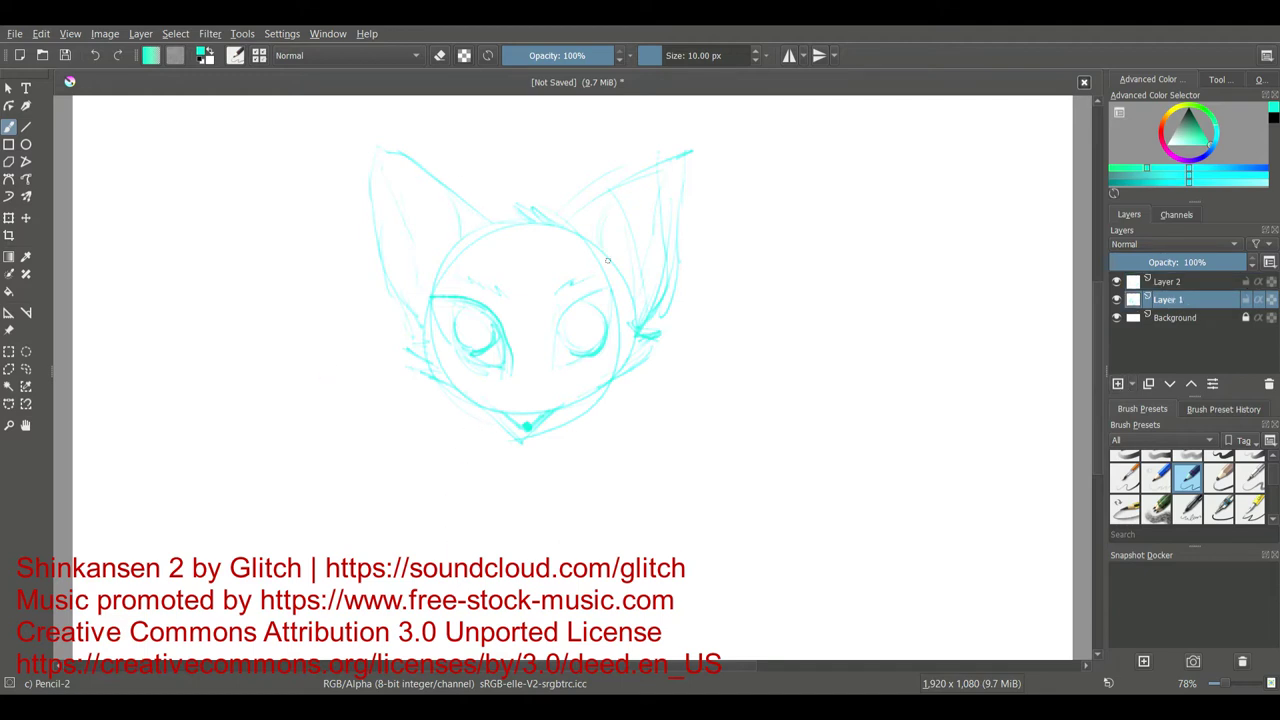
drag(615, 422, 638, 474)
mouse_move(548, 481)
mouse_down()
mouse_move(640, 578)
mouse_move(652, 512)
mouse_move(557, 484)
mouse_up()
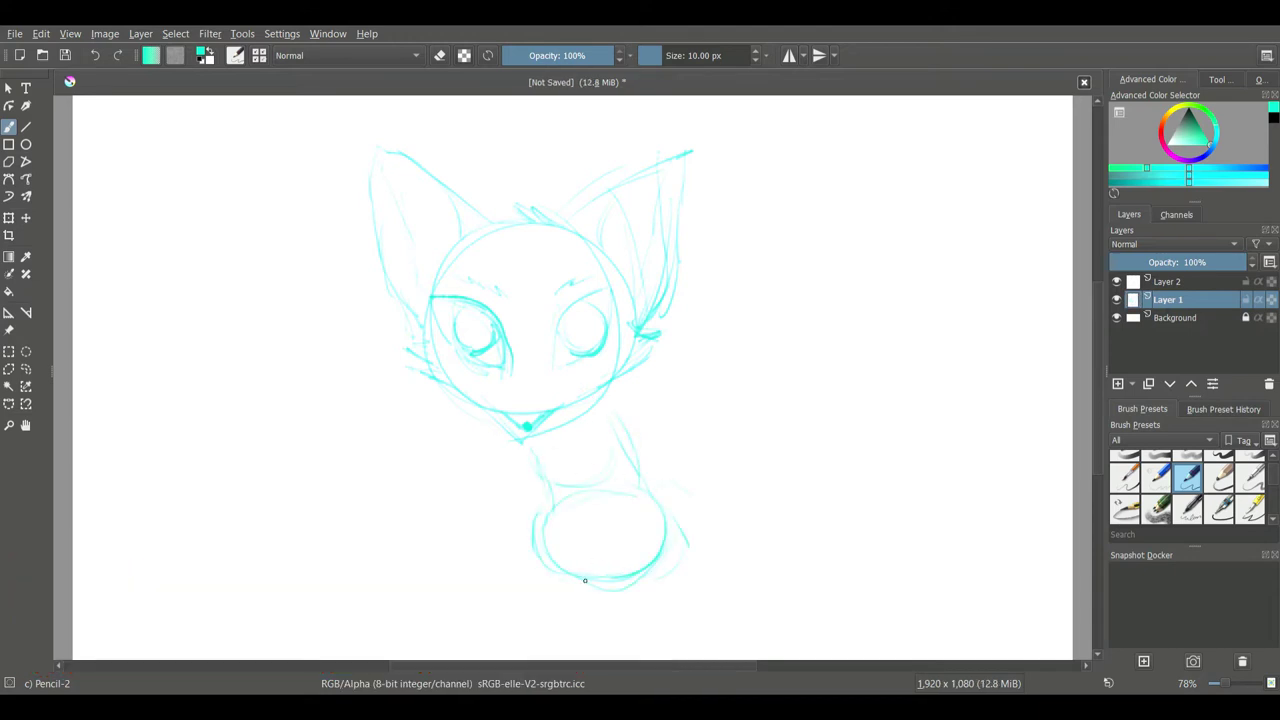
drag(650, 503, 656, 579)
mouse_move(660, 500)
mouse_down()
mouse_move(618, 602)
mouse_move(500, 582)
mouse_move(610, 602)
mouse_up()
drag(524, 461, 515, 578)
drag(571, 450, 586, 484)
drag(601, 490, 572, 532)
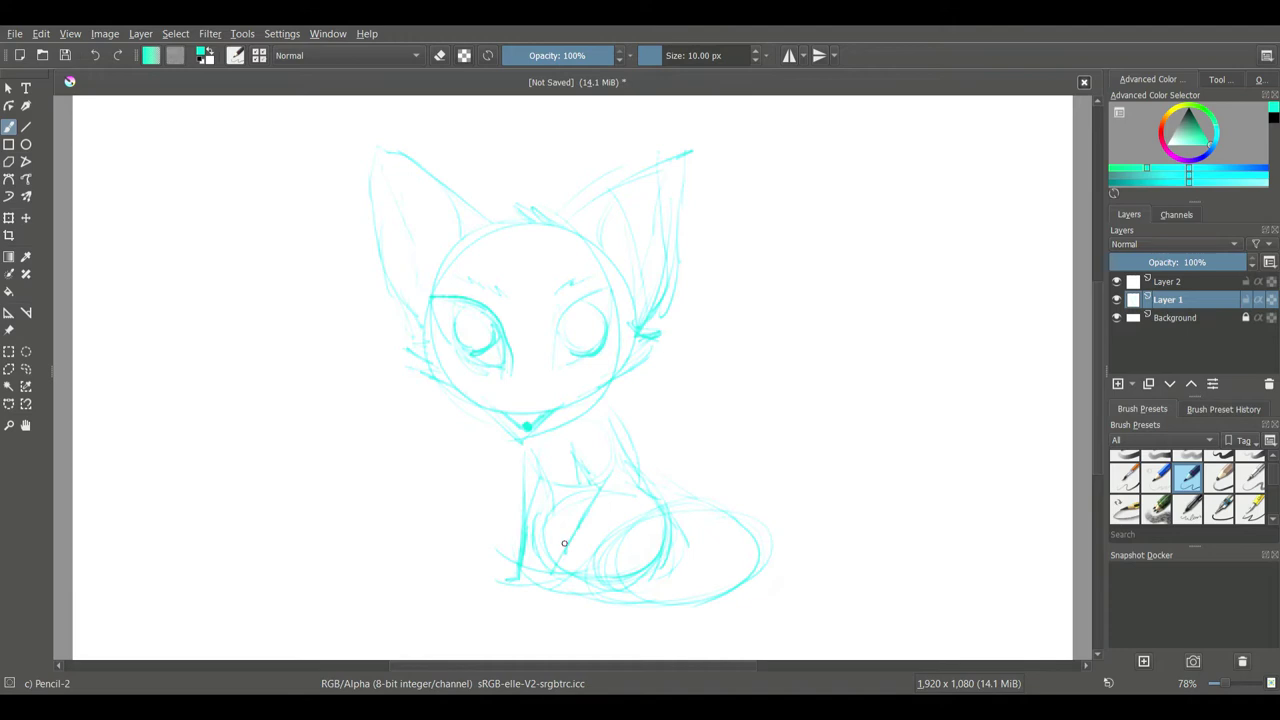
click(102, 60)
click(102, 60)
click(102, 60)
click(102, 60)
click(102, 60)
click(102, 60)
click(102, 60)
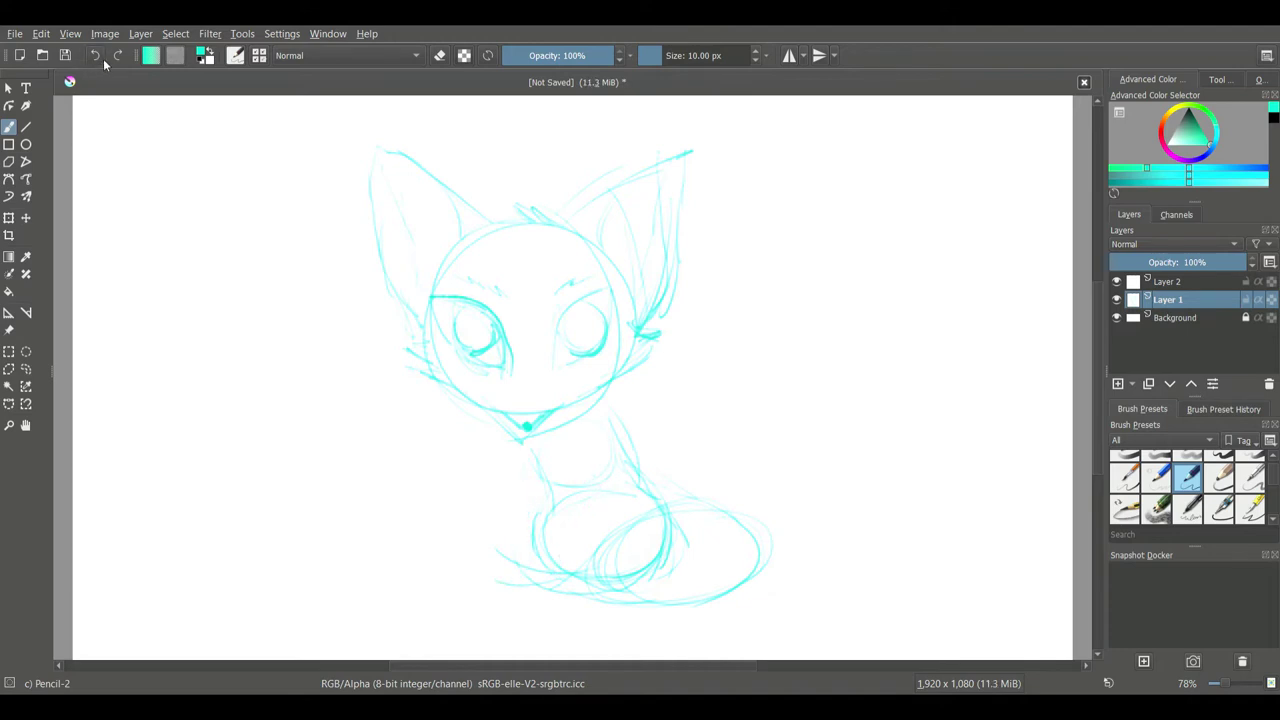
Sketch the front legs with one paw raised, the chest fur and the line of the back on Layer 1.
drag(494, 515, 478, 594)
drag(515, 445, 486, 557)
drag(560, 442, 575, 490)
drag(463, 522, 459, 545)
drag(538, 449, 537, 467)
mouse_move(598, 422)
mouse_down()
mouse_move(618, 468)
mouse_move(652, 498)
mouse_move(610, 470)
mouse_up()
drag(525, 438, 512, 470)
drag(526, 426, 527, 482)
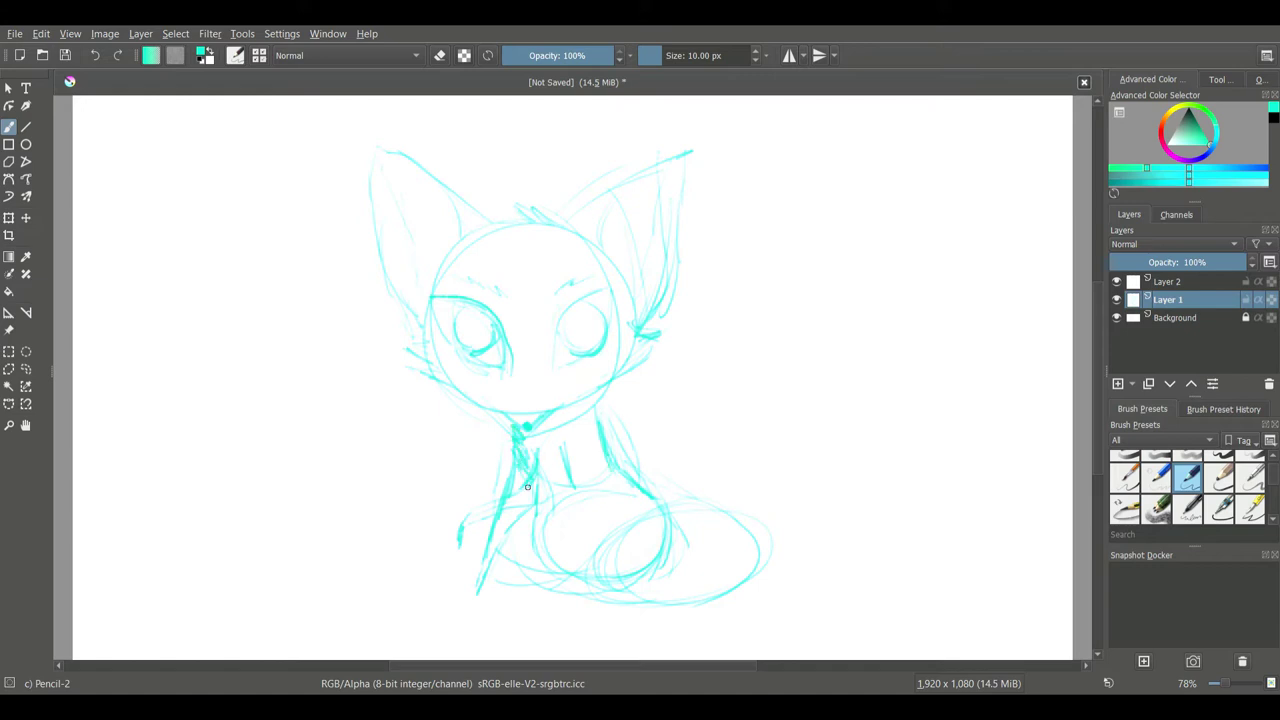
Ink the outline and iris of the fox's right-hand eye in black on Layer 2 with Ink-7 Brush Rough.
click(1168, 283)
key(d)
scroll(1188, 490, down, 1)
click(1157, 509)
mouse_move(553, 367)
mouse_down()
mouse_move(573, 303)
mouse_move(604, 289)
mouse_move(592, 350)
mouse_move(616, 285)
mouse_up()
drag(557, 330, 590, 352)
mouse_move(592, 293)
mouse_down()
mouse_move(611, 315)
mouse_move(586, 342)
mouse_move(573, 316)
mouse_move(586, 312)
mouse_move(581, 328)
mouse_up()
click(98, 54)
click(97, 55)
Ink the outline and iris of the left-hand eye in black to match the other eye.
mouse_move(510, 371)
mouse_down()
mouse_move(479, 306)
mouse_move(426, 296)
mouse_move(449, 344)
mouse_move(506, 368)
mouse_move(448, 340)
mouse_move(430, 300)
mouse_up()
key(ctrl+z)
click(97, 56)
mouse_move(499, 365)
mouse_down()
mouse_move(458, 353)
mouse_move(437, 316)
mouse_up()
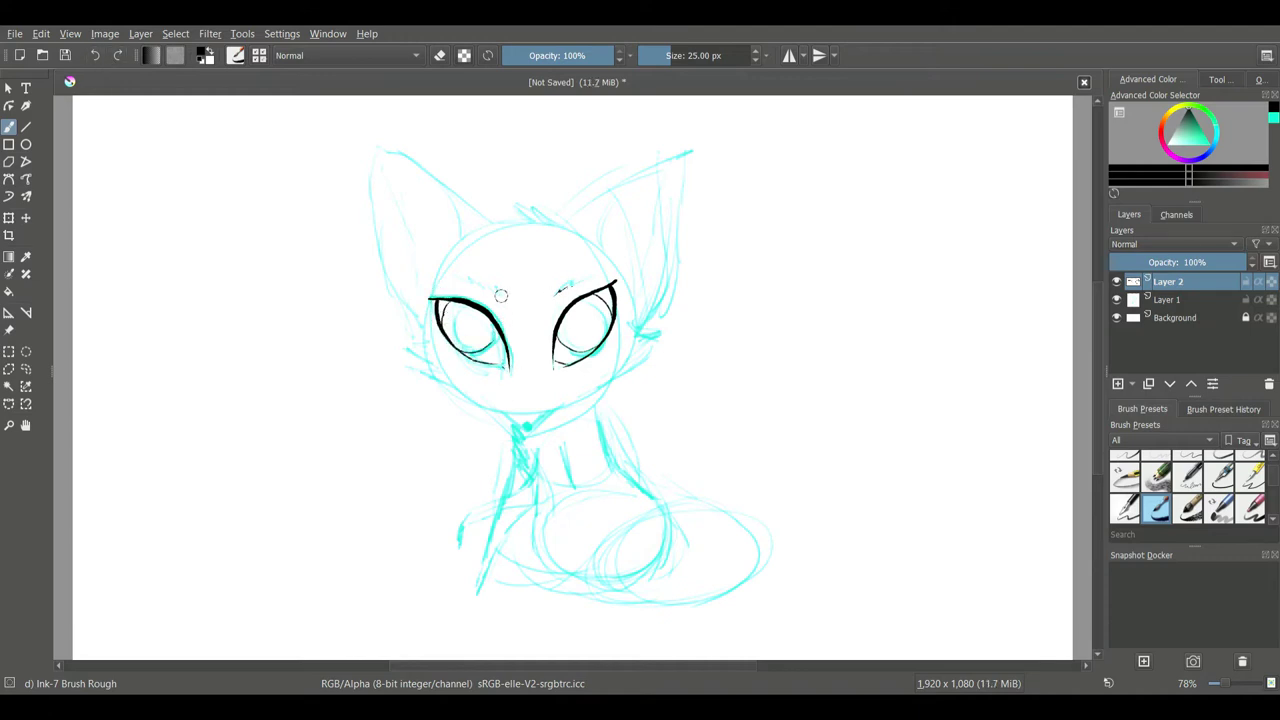
Ink the head outline with fur tufts, the left ear, and the pointed cheek fur and jaw down to the chin.
drag(614, 254, 624, 278)
drag(596, 230, 608, 254)
mouse_move(518, 196)
mouse_down()
mouse_move(588, 232)
mouse_move(514, 215)
mouse_move(455, 238)
mouse_move(442, 262)
mouse_up()
mouse_move(498, 222)
mouse_down()
mouse_move(392, 140)
mouse_move(370, 200)
mouse_move(410, 328)
mouse_move(446, 386)
mouse_move(434, 387)
mouse_up()
click(95, 55)
drag(460, 393, 397, 344)
drag(397, 344, 434, 349)
mouse_move(433, 348)
mouse_down()
mouse_move(419, 306)
mouse_move(439, 268)
mouse_up()
mouse_move(540, 412)
mouse_down()
mouse_move(660, 336)
mouse_move(632, 338)
mouse_up()
drag(644, 290, 628, 318)
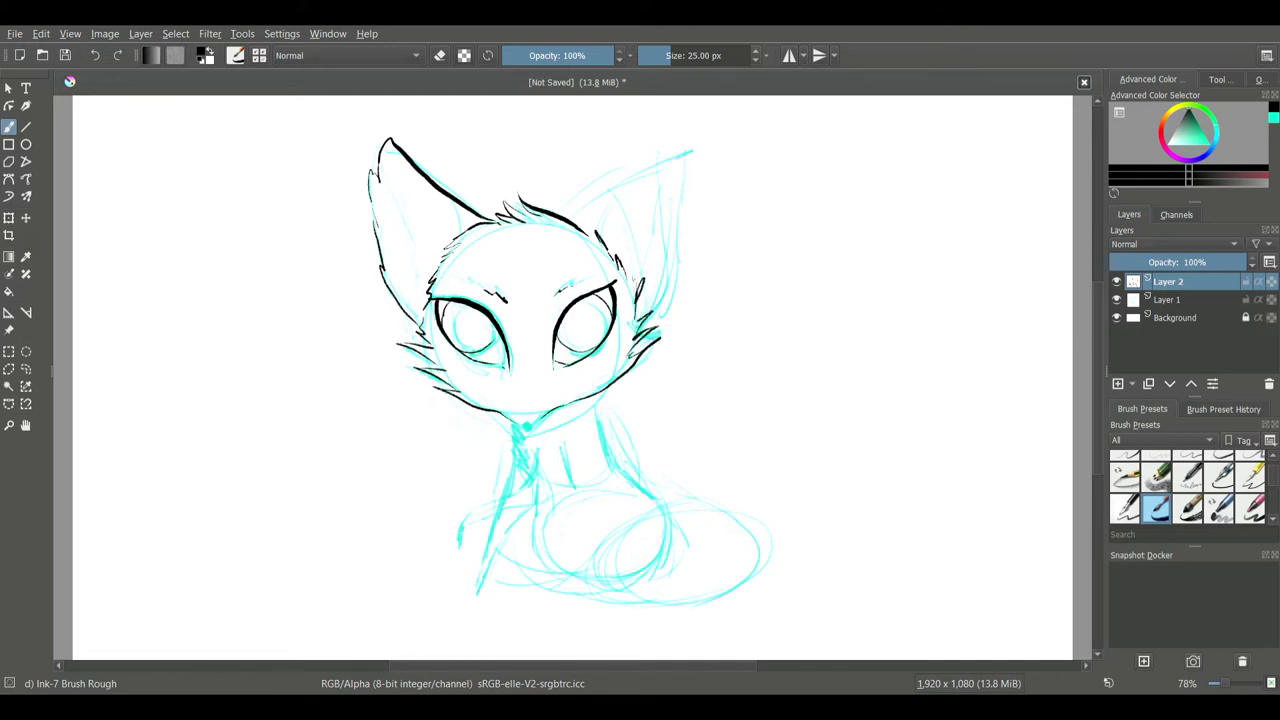
Ink the right ear with its furry edge and the inner edges of both ears.
mouse_move(558, 208)
mouse_down()
mouse_move(680, 148)
mouse_move(694, 160)
mouse_move(670, 280)
mouse_up()
drag(598, 236, 660, 160)
drag(408, 180, 446, 244)
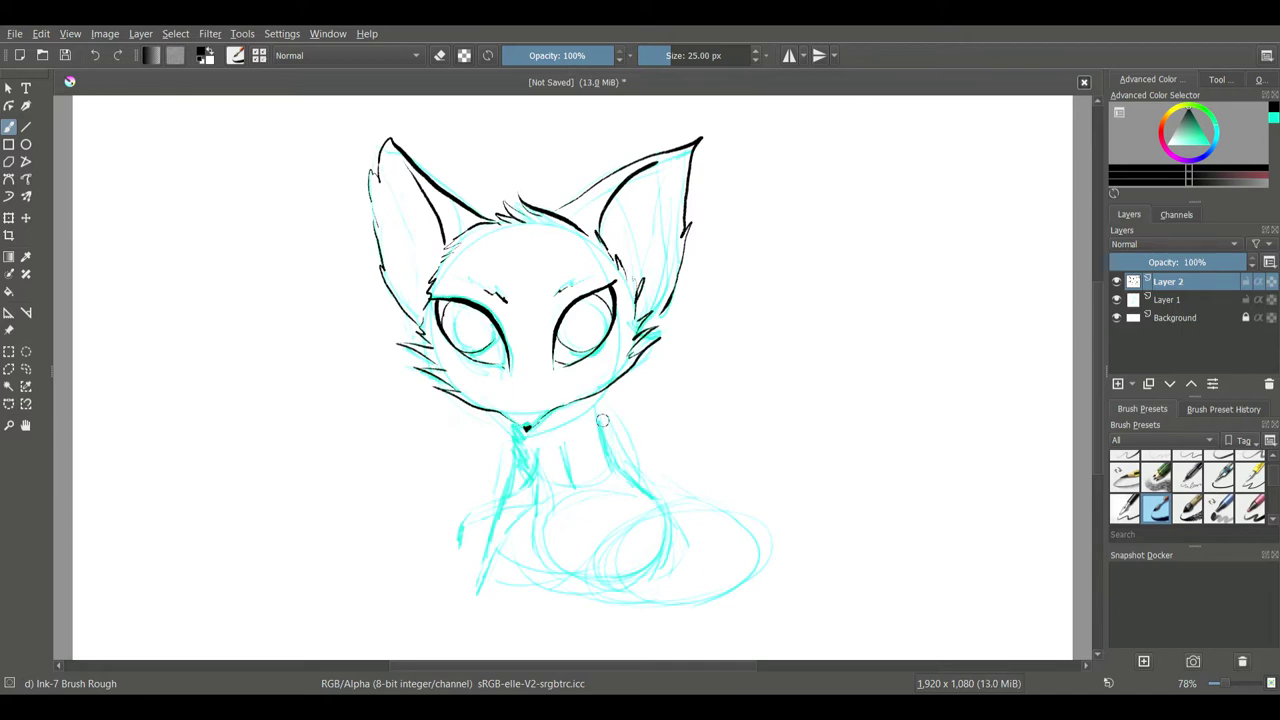
Ink the back, chest fur, both front legs and the front curve of the haunch over the sketch.
drag(598, 420, 656, 497)
mouse_move(560, 440)
mouse_down()
mouse_move(574, 486)
mouse_move(470, 525)
mouse_move(460, 548)
mouse_move(467, 514)
mouse_move(552, 457)
mouse_up()
key(ctrl+z)
mouse_move(474, 509)
mouse_down()
mouse_move(536, 456)
mouse_move(494, 502)
mouse_up()
click(96, 57)
drag(516, 459, 522, 470)
mouse_move(511, 469)
mouse_down()
mouse_move(471, 596)
mouse_move(483, 597)
mouse_move(531, 508)
mouse_move(546, 562)
mouse_up()
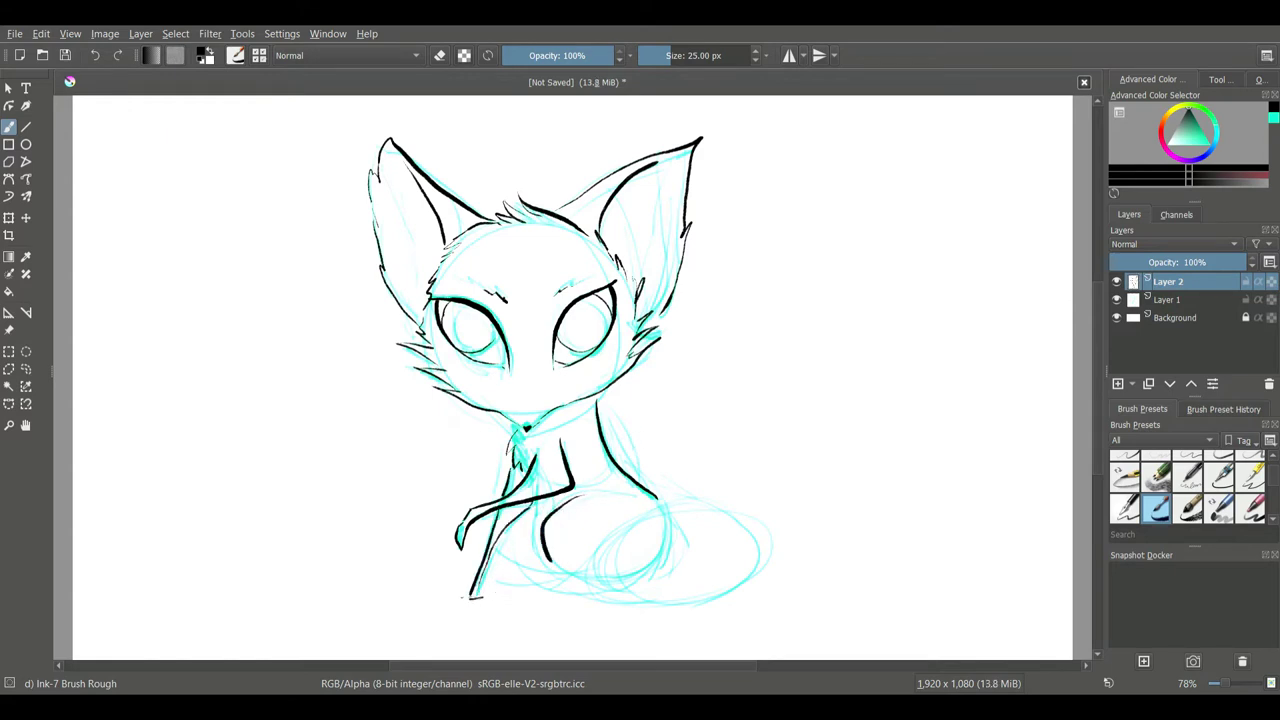
Ink the bushy curled tail with jagged fur tips and briefly hide Layer 1 to check the line art.
mouse_move(771, 552)
mouse_down()
mouse_move(729, 504)
mouse_move(629, 520)
mouse_up()
click(98, 57)
mouse_move(771, 543)
mouse_down()
mouse_move(689, 491)
mouse_move(518, 582)
mouse_up()
key(ctrl+z)
mouse_move(772, 547)
mouse_down()
mouse_move(663, 497)
mouse_move(583, 555)
mouse_move(514, 535)
mouse_move(546, 592)
mouse_move(657, 610)
mouse_move(771, 550)
mouse_move(763, 568)
mouse_move(766, 534)
mouse_up()
click(1116, 299)
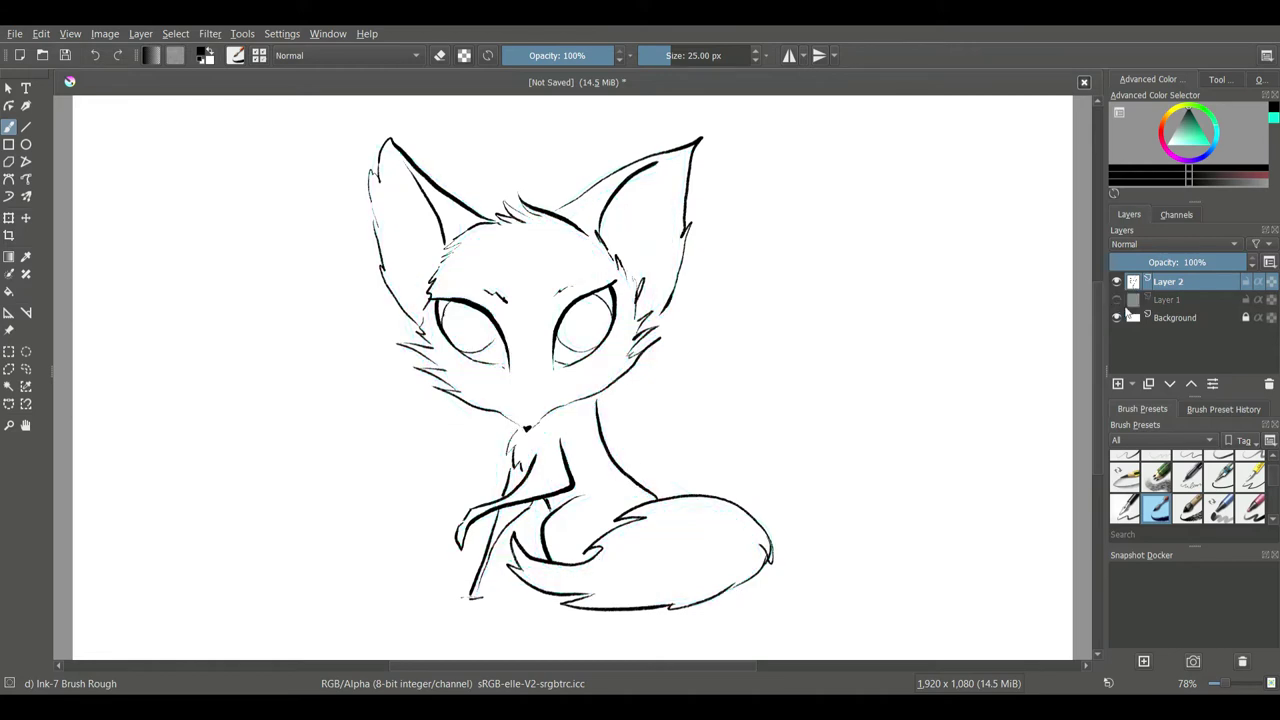
click(1116, 299)
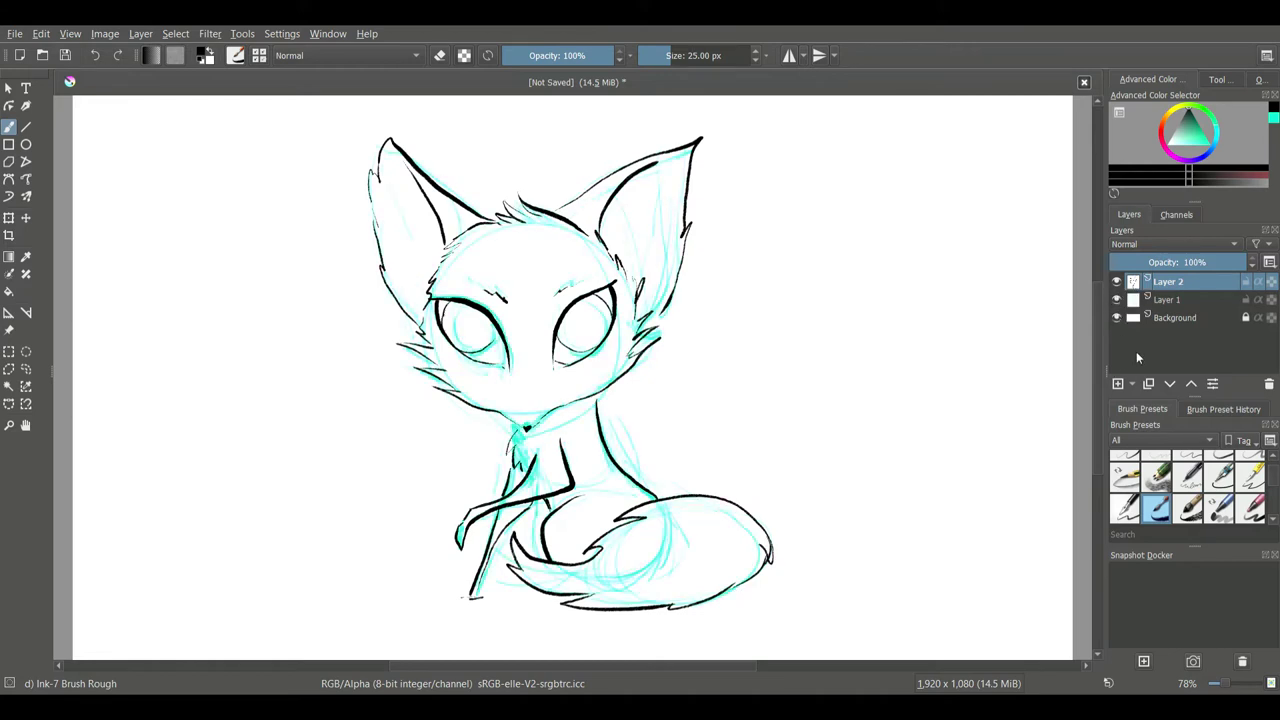
Paint solid black pupils in both eyes on Layer 1.
click(1168, 299)
mouse_move(576, 312)
mouse_down()
mouse_move(586, 326)
mouse_move(590, 316)
mouse_up()
mouse_move(462, 314)
mouse_down()
mouse_move(468, 334)
mouse_move(478, 321)
mouse_up()
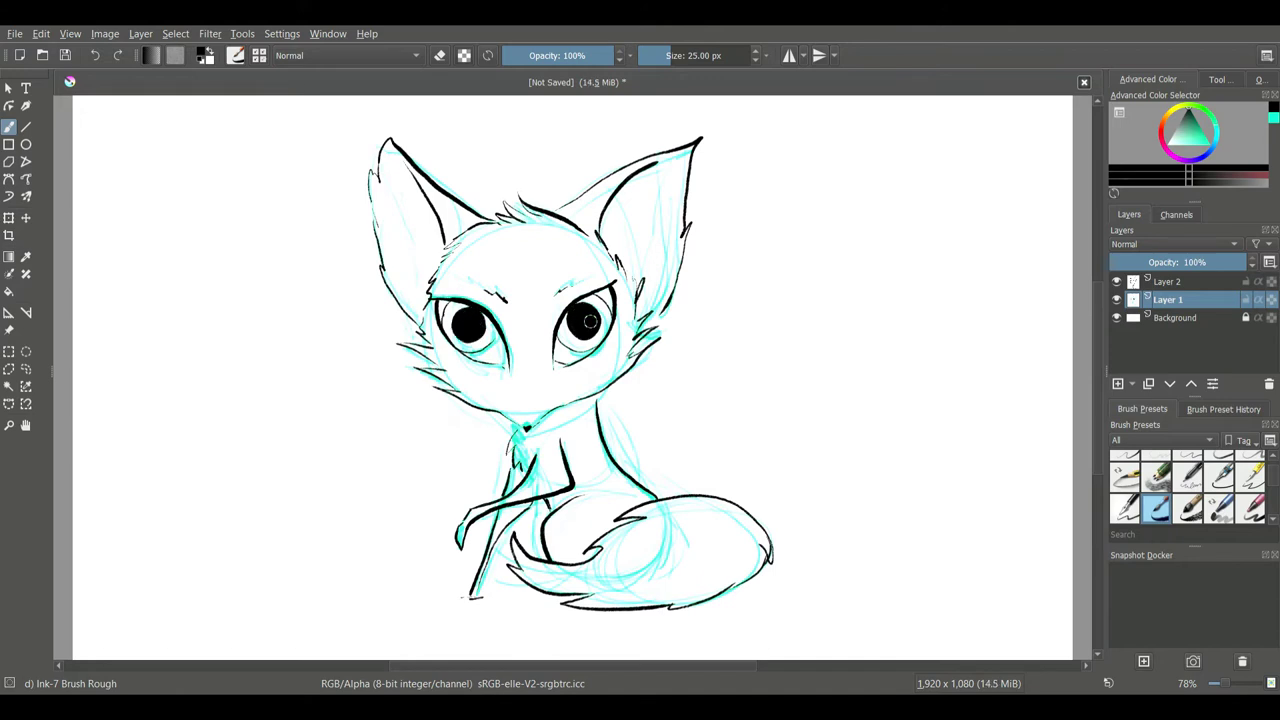
Hide the Layer 1 sketch and paint solid black pupils in both eyes on Layer 2.
click(1173, 285)
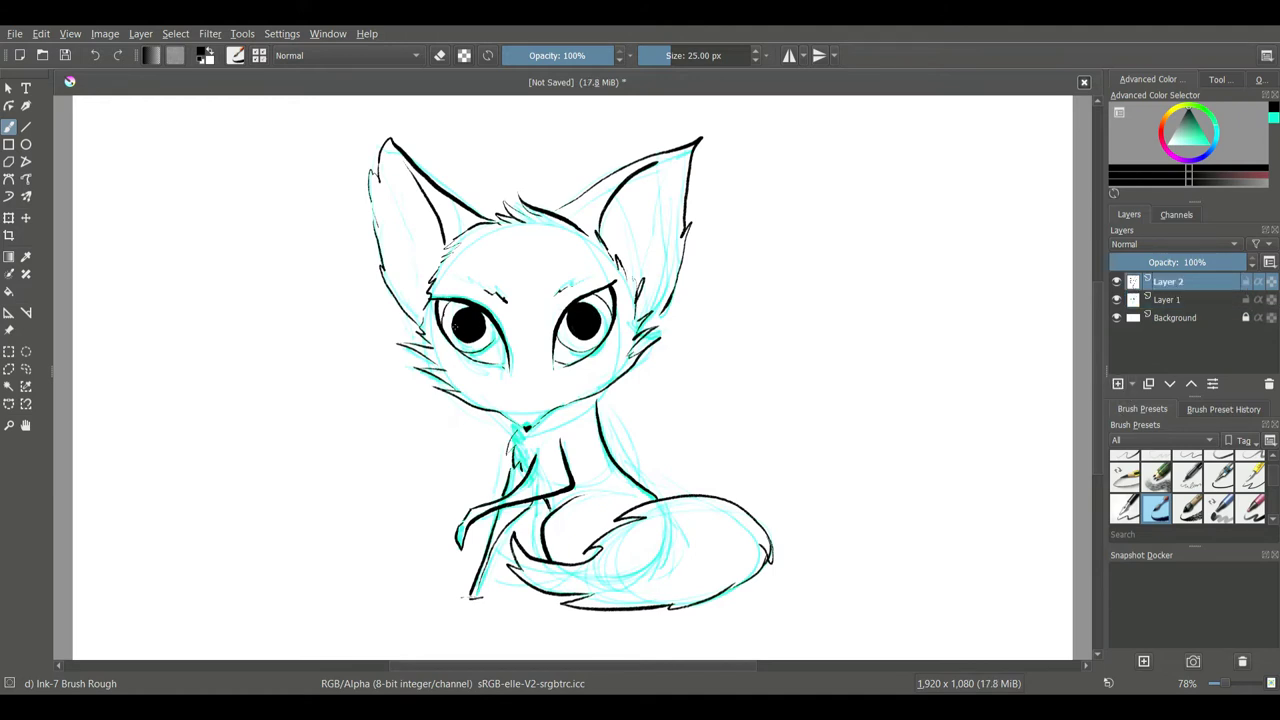
click(1116, 300)
click(1116, 300)
click(1116, 300)
mouse_move(570, 322)
mouse_down()
mouse_move(594, 326)
mouse_move(576, 318)
mouse_move(586, 306)
mouse_move(590, 320)
mouse_up()
mouse_move(470, 320)
mouse_down()
mouse_move(460, 334)
mouse_move(476, 318)
mouse_up()
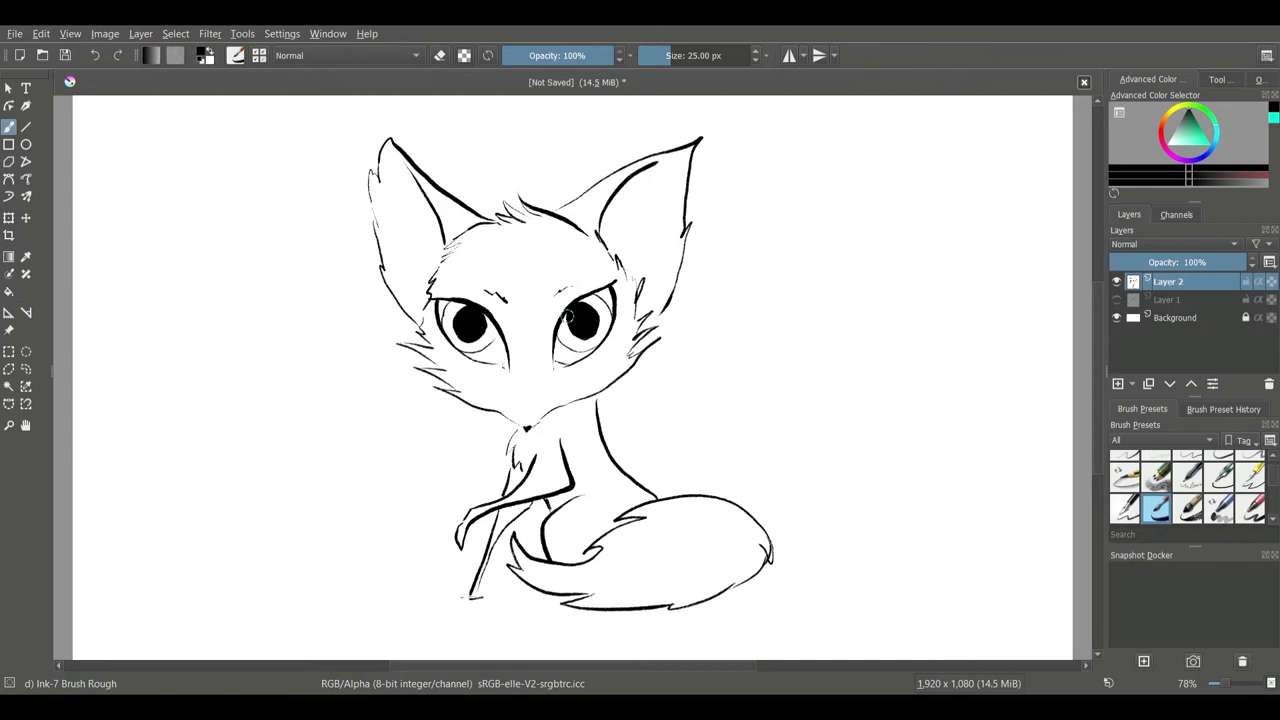
drag(568, 315, 572, 330)
Add a colour layer directly below the Layer 2 line art and paint both irises turquoise on it.
click(1119, 385)
drag(1173, 283, 1175, 303)
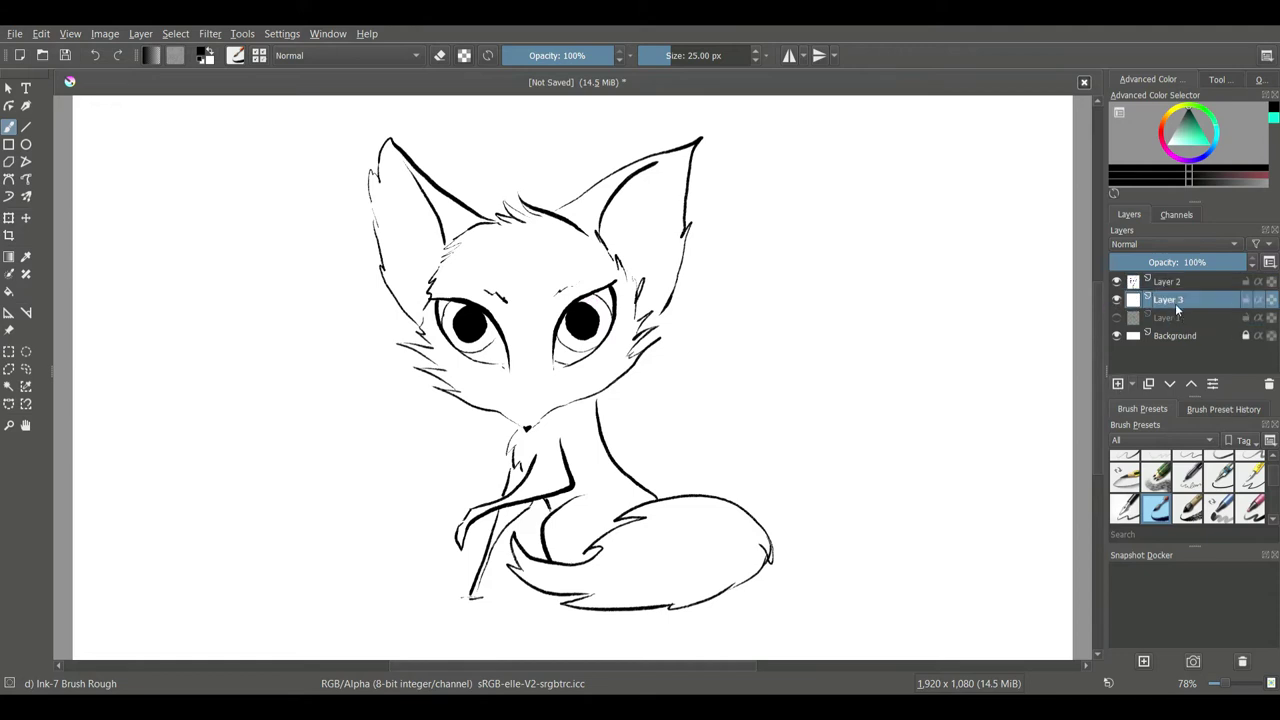
click(1273, 118)
click(1161, 176)
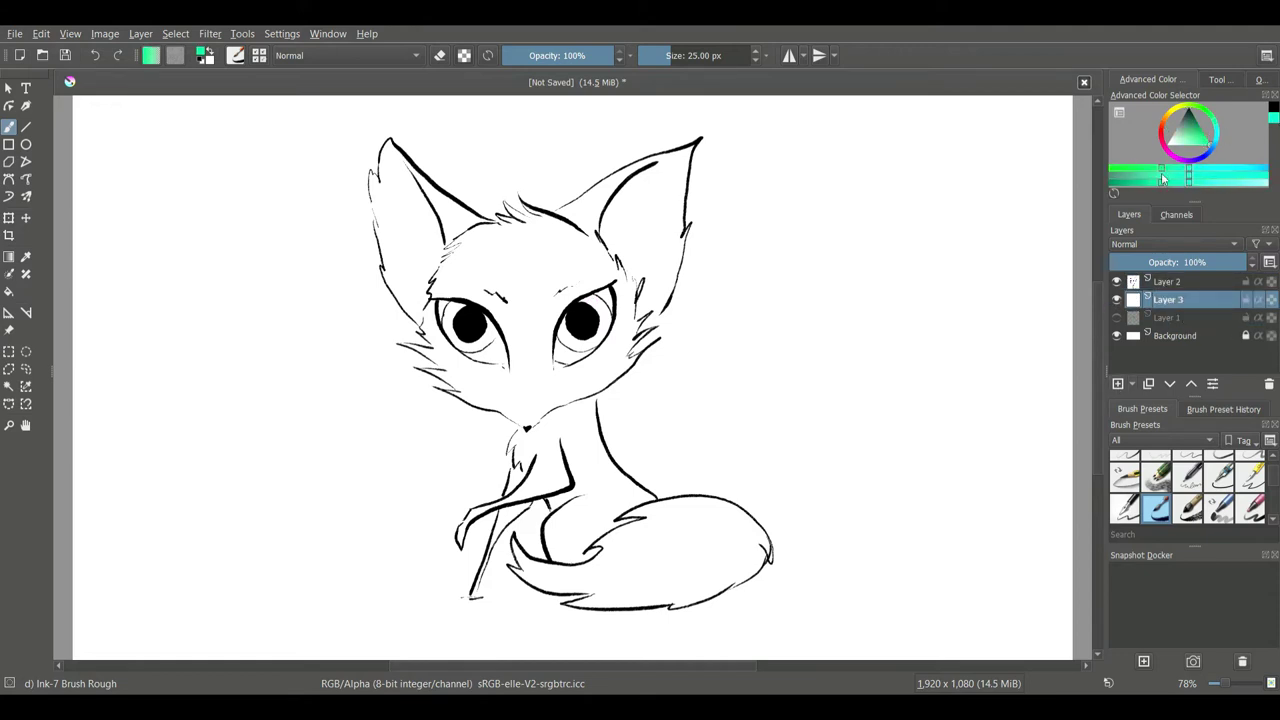
click(1213, 129)
click(1234, 176)
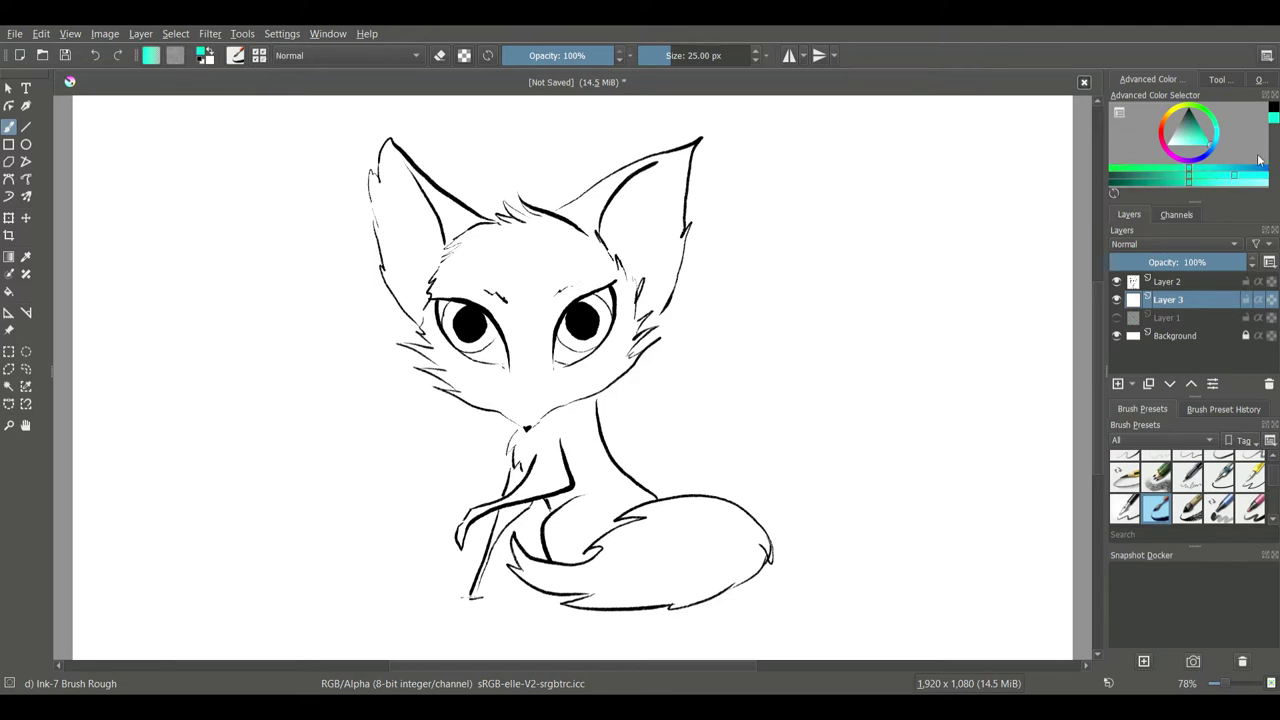
mouse_move(565, 317)
mouse_down()
mouse_move(588, 347)
mouse_move(606, 312)
mouse_move(586, 298)
mouse_move(607, 319)
mouse_up()
mouse_move(492, 318)
mouse_down()
mouse_move(470, 348)
mouse_move(452, 310)
mouse_move(446, 322)
mouse_up()
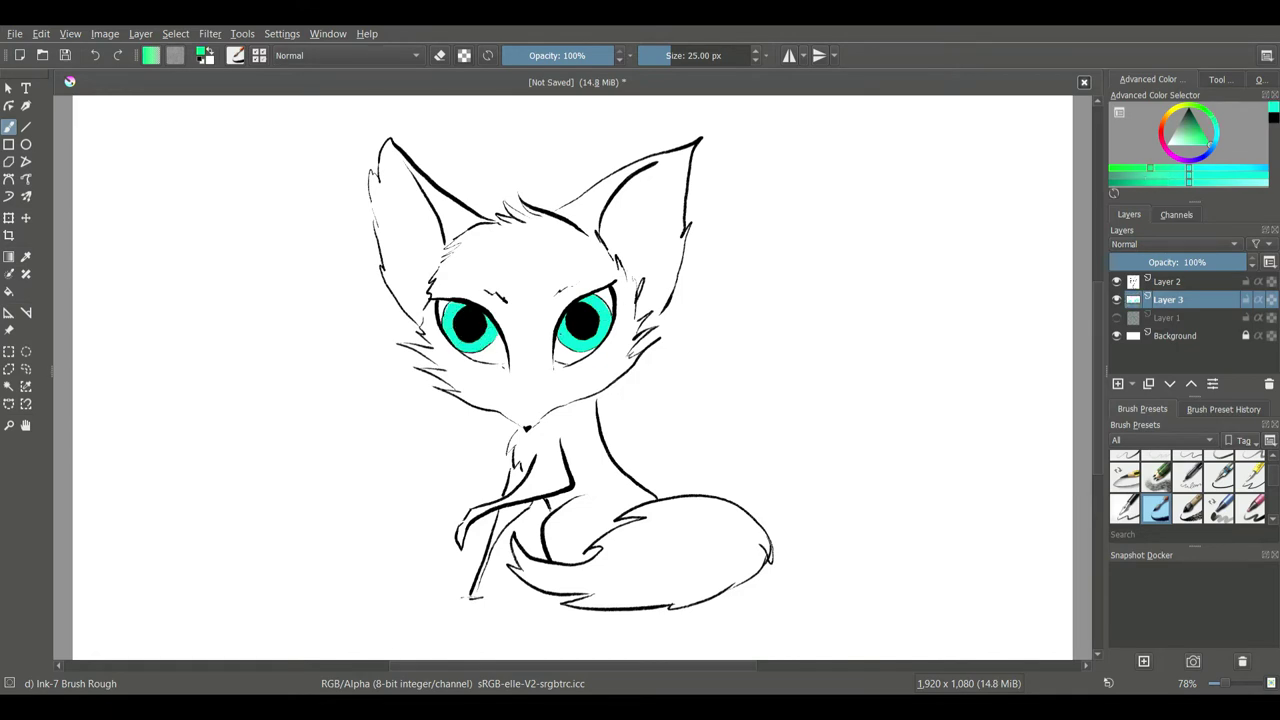
click(596, 296)
drag(1198, 140, 1215, 117)
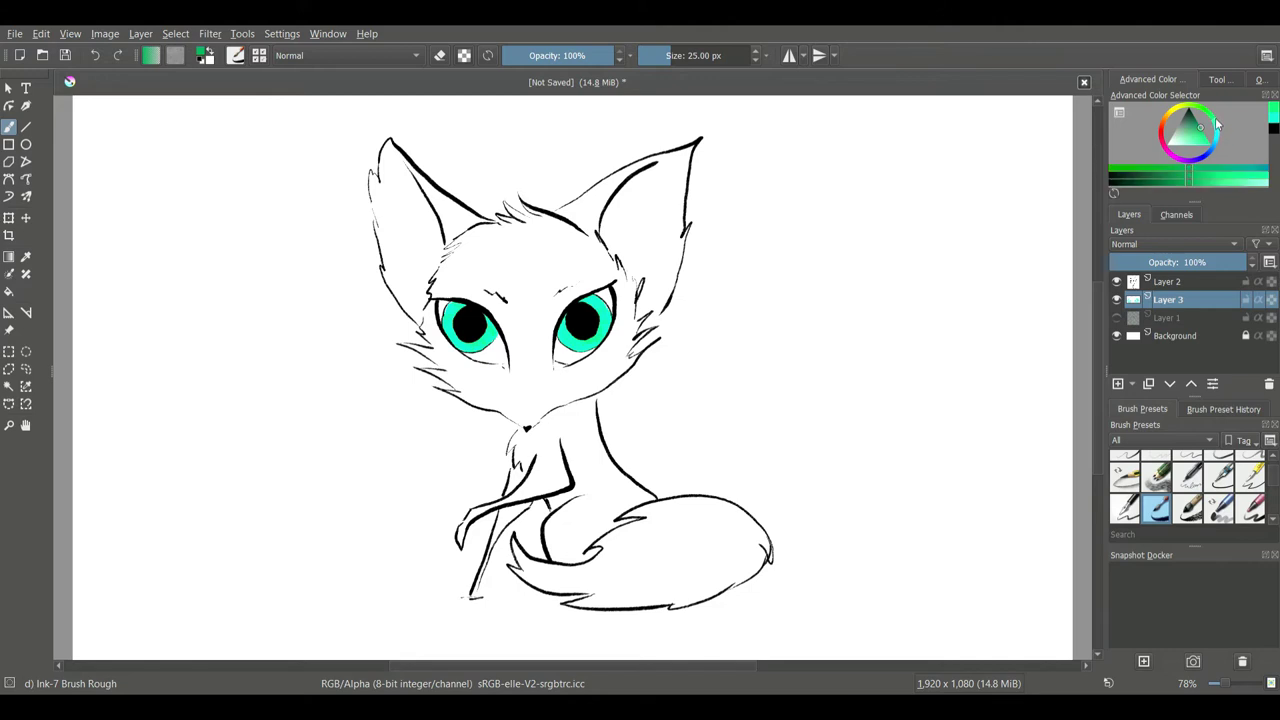
click(1248, 174)
click(95, 56)
click(95, 56)
scroll(1188, 488, down, 3)
click(1250, 508)
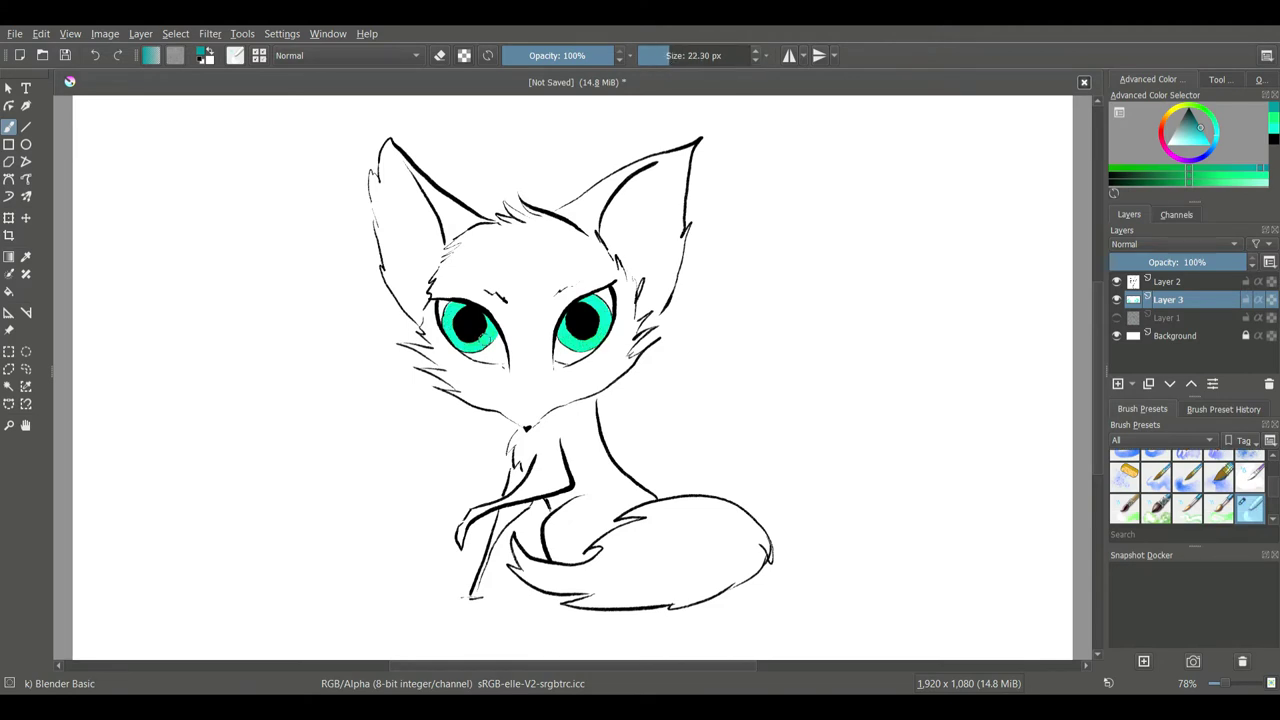
Paint both ear tips and the front legs dark grey on Layer 3 with Ink-7 Brush Rough.
drag(1242, 183, 1224, 187)
drag(1273, 488, 1272, 479)
click(1255, 466)
click(1157, 473)
mouse_move(655, 162)
mouse_down()
mouse_move(625, 176)
mouse_move(665, 162)
mouse_move(680, 190)
mouse_move(683, 172)
mouse_move(652, 160)
mouse_move(682, 198)
mouse_up()
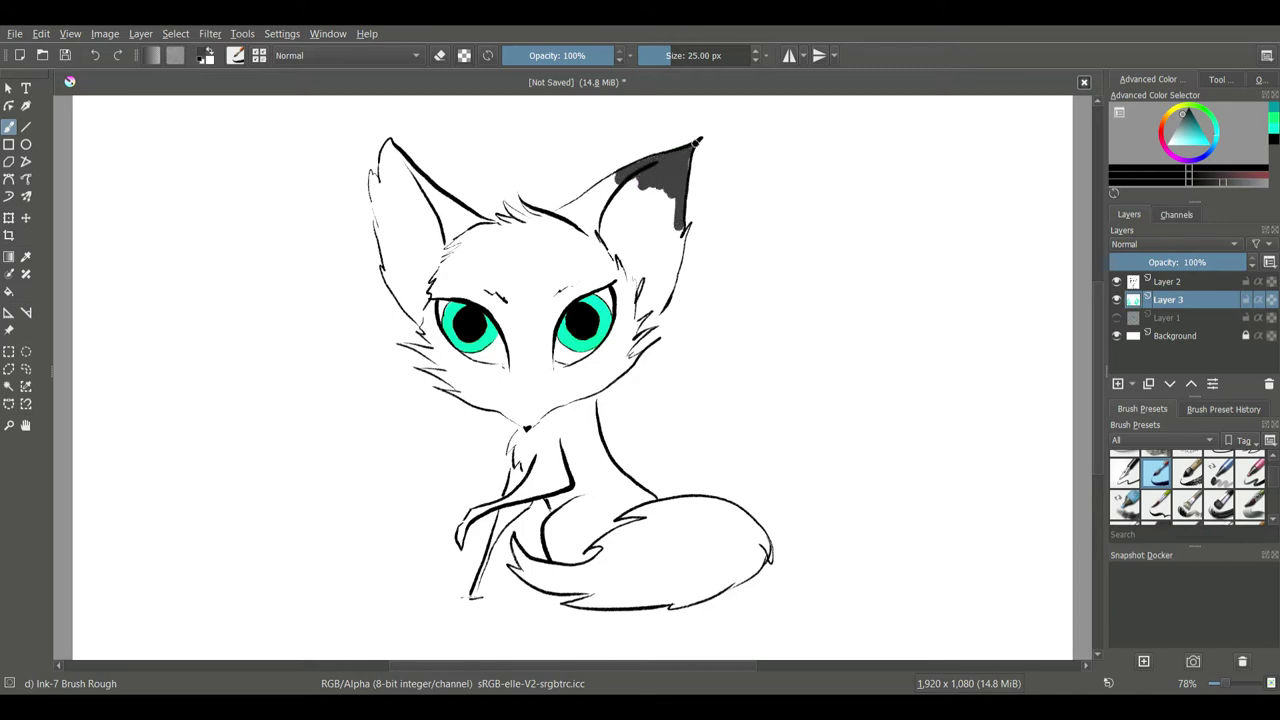
mouse_move(388, 143)
mouse_down()
mouse_move(388, 200)
mouse_move(390, 147)
mouse_move(430, 200)
mouse_move(372, 182)
mouse_move(386, 252)
mouse_up()
mouse_move(461, 545)
mouse_down()
mouse_move(478, 514)
mouse_move(536, 474)
mouse_move(472, 598)
mouse_up()
Erase the dark grey paint spilling outside the line art with the Eraser Circle brush.
scroll(1127, 477, up, 3)
click(1125, 466)
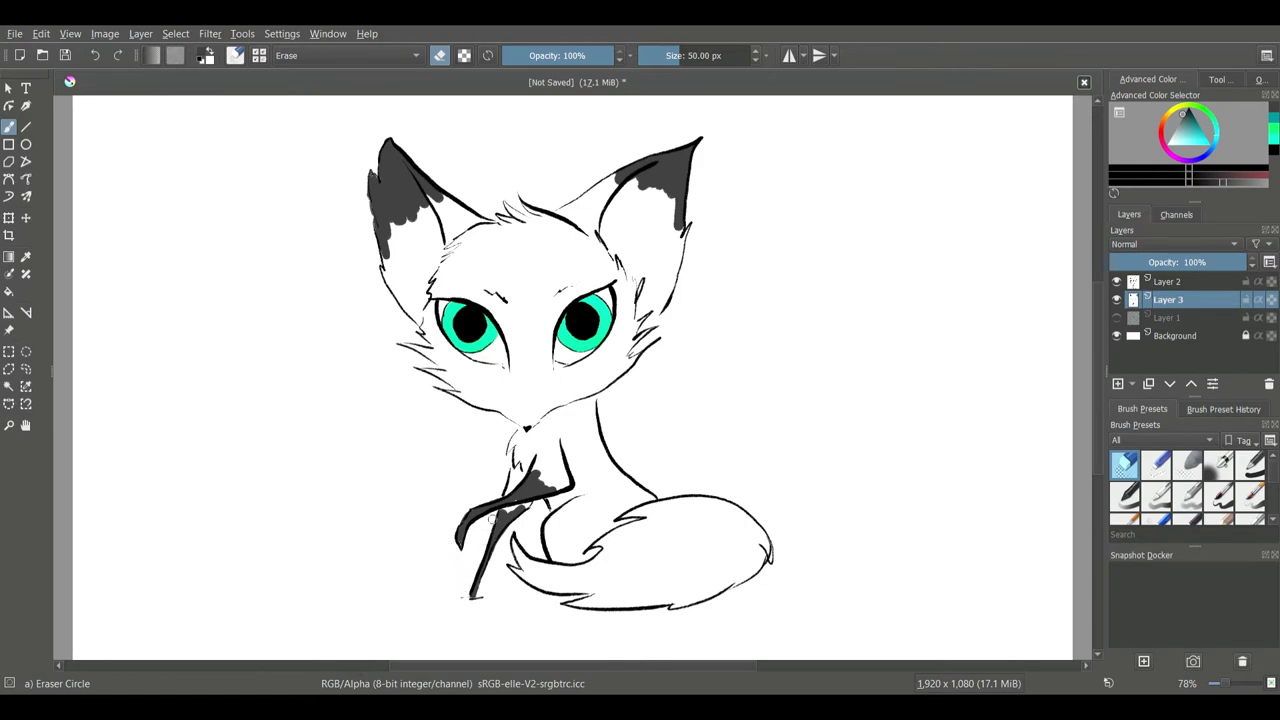
drag(365, 194, 371, 172)
Add a separate layer and scribble a pale yellow-orange colour swatch beside the fox with Ink-7 Brush Rough.
click(1165, 121)
drag(1202, 134, 1221, 183)
click(1191, 145)
click(1252, 182)
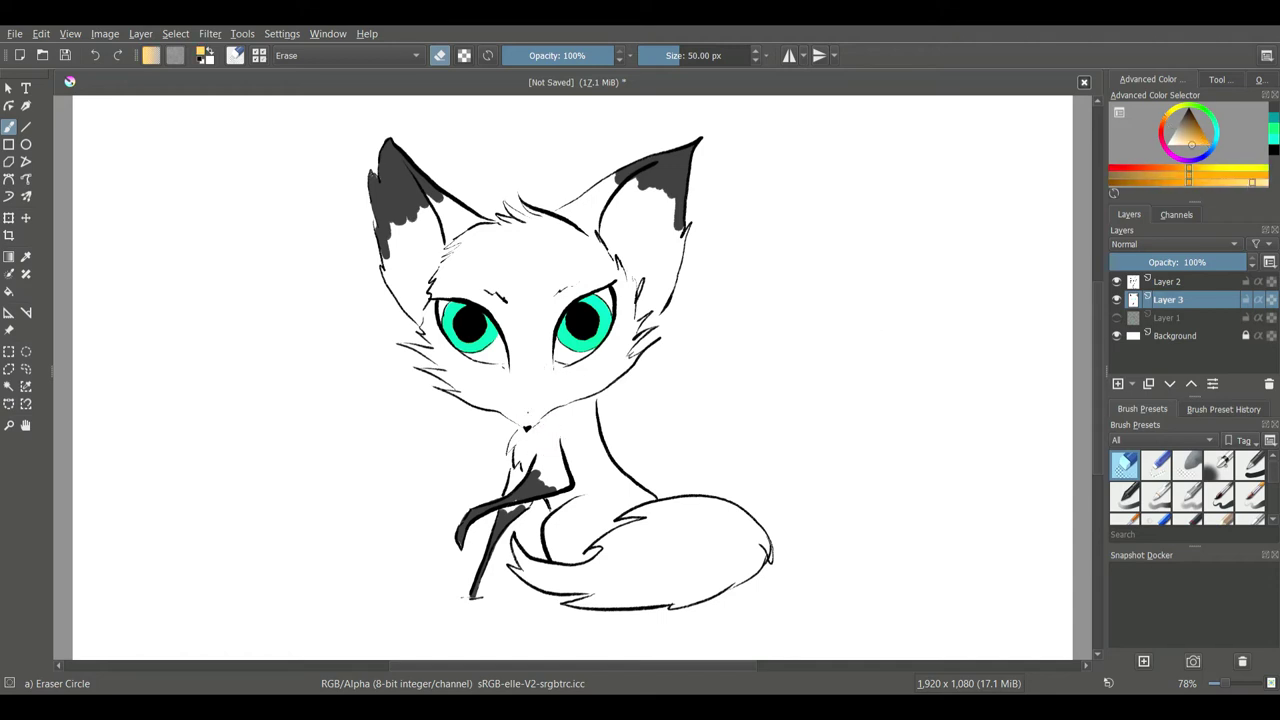
scroll(1185, 517, down, 2)
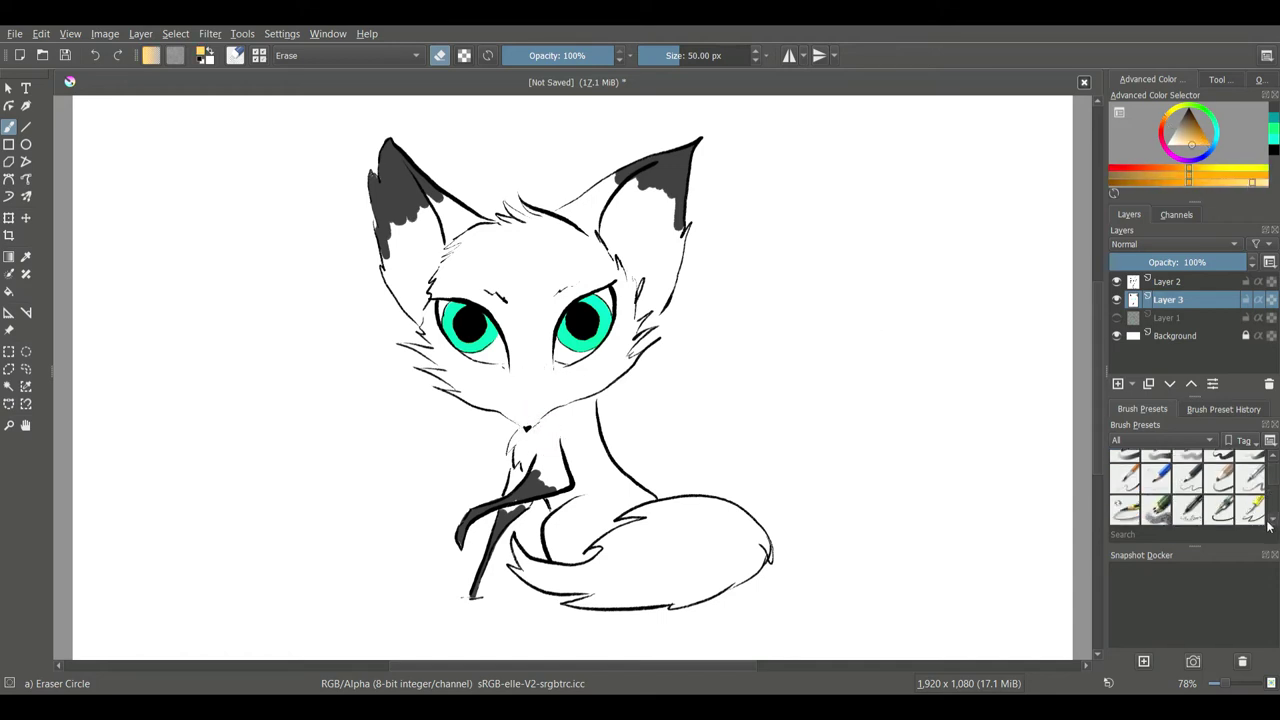
click(1155, 492)
mouse_move(527, 412)
mouse_down()
mouse_move(519, 367)
mouse_move(536, 392)
mouse_move(549, 356)
mouse_up()
click(97, 58)
click(97, 58)
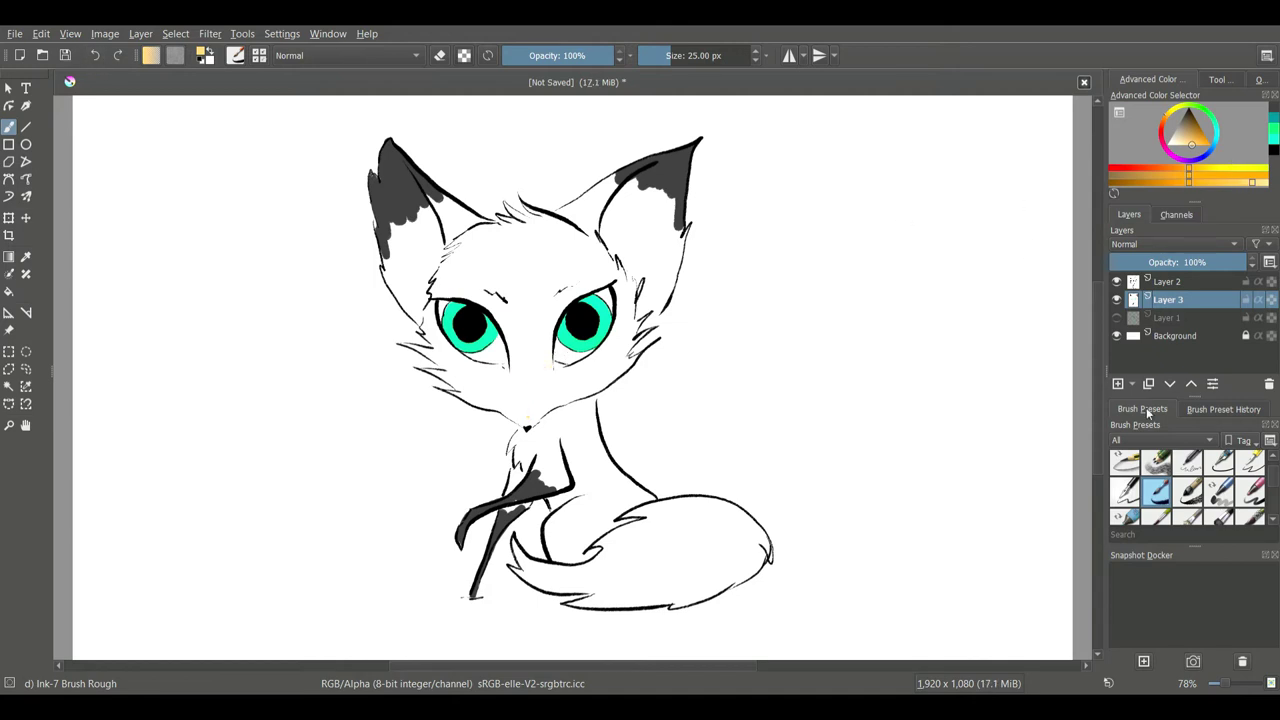
click(1118, 384)
drag(915, 290, 1022, 320)
Paint the muzzle, right half of the face and upper edge of the right ear orange on Layer 3, keeping the jaw edge white.
click(1172, 170)
click(1165, 320)
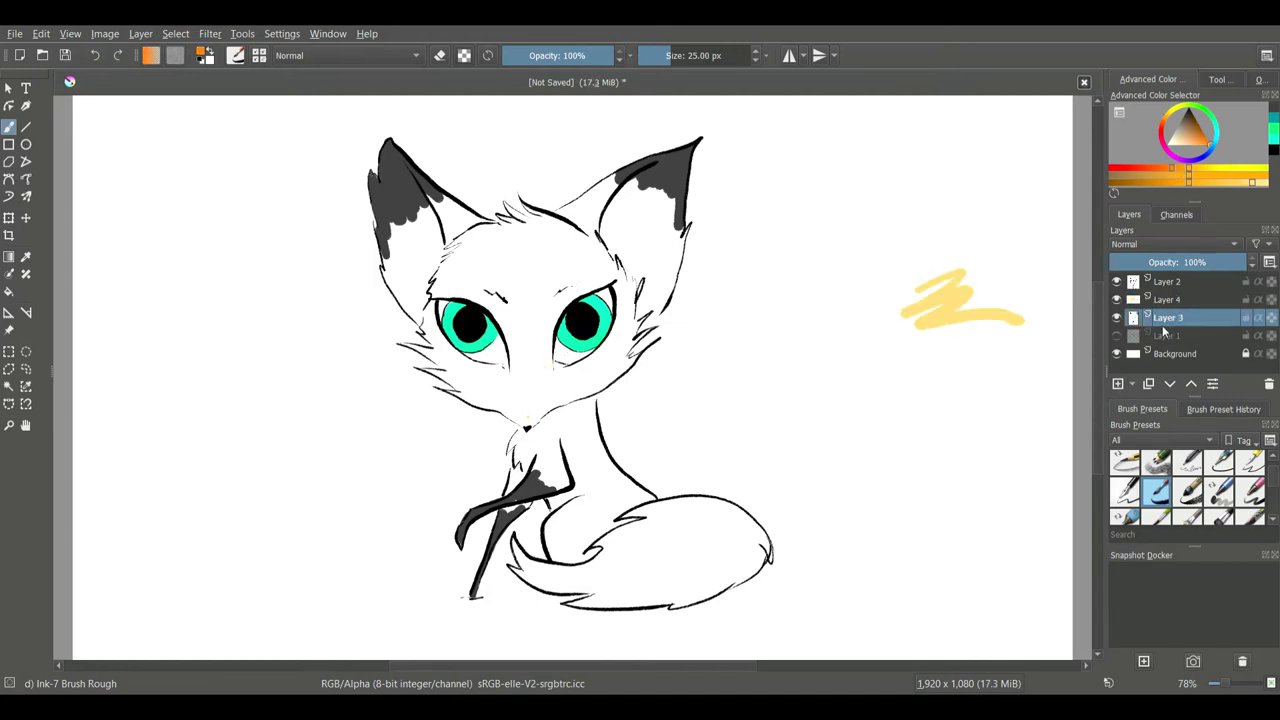
mouse_move(527, 422)
mouse_down()
mouse_move(516, 352)
mouse_move(528, 424)
mouse_move(650, 330)
mouse_up()
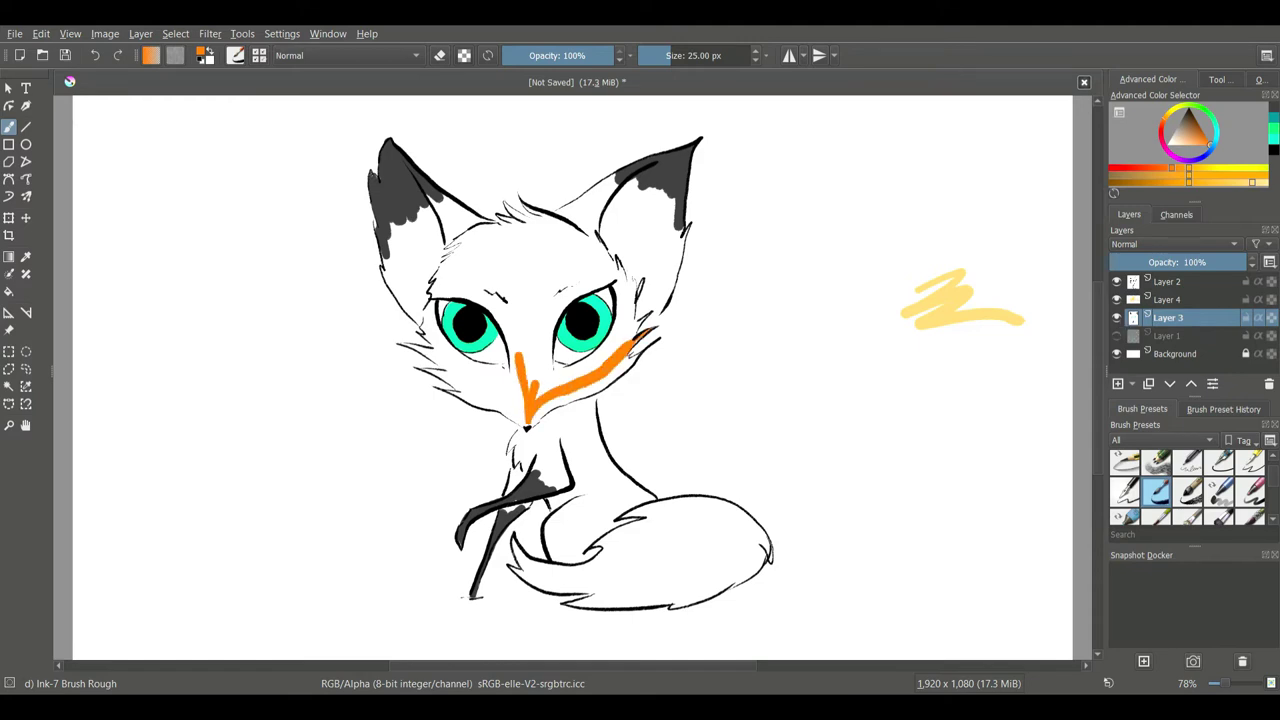
mouse_move(601, 357)
mouse_down()
mouse_move(542, 392)
mouse_move(623, 325)
mouse_move(618, 285)
mouse_move(640, 284)
mouse_move(617, 260)
mouse_move(597, 276)
mouse_up()
mouse_move(550, 376)
mouse_down()
mouse_move(562, 308)
mouse_move(604, 278)
mouse_move(540, 330)
mouse_move(543, 375)
mouse_move(560, 252)
mouse_move(600, 232)
mouse_move(575, 270)
mouse_move(565, 205)
mouse_move(610, 182)
mouse_move(590, 232)
mouse_move(528, 300)
mouse_move(540, 215)
mouse_move(508, 205)
mouse_move(530, 235)
mouse_move(515, 280)
mouse_up()
mouse_move(519, 223)
mouse_down()
mouse_move(501, 217)
mouse_move(518, 380)
mouse_up()
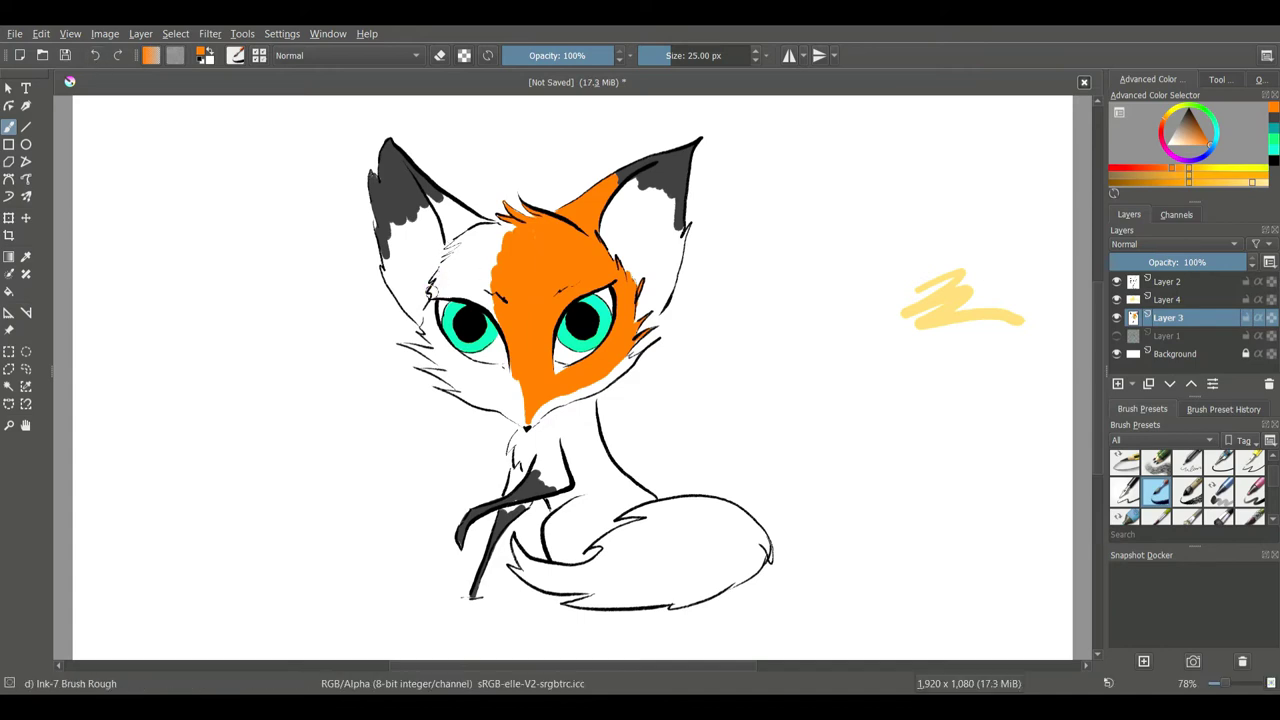
Paint the left side of the forehead, the base of the left ear and the left cheek orange on Layer 3.
mouse_move(462, 246)
mouse_down()
mouse_move(442, 202)
mouse_move(500, 225)
mouse_move(488, 272)
mouse_move(446, 294)
mouse_move(488, 304)
mouse_move(480, 284)
mouse_move(456, 281)
mouse_up()
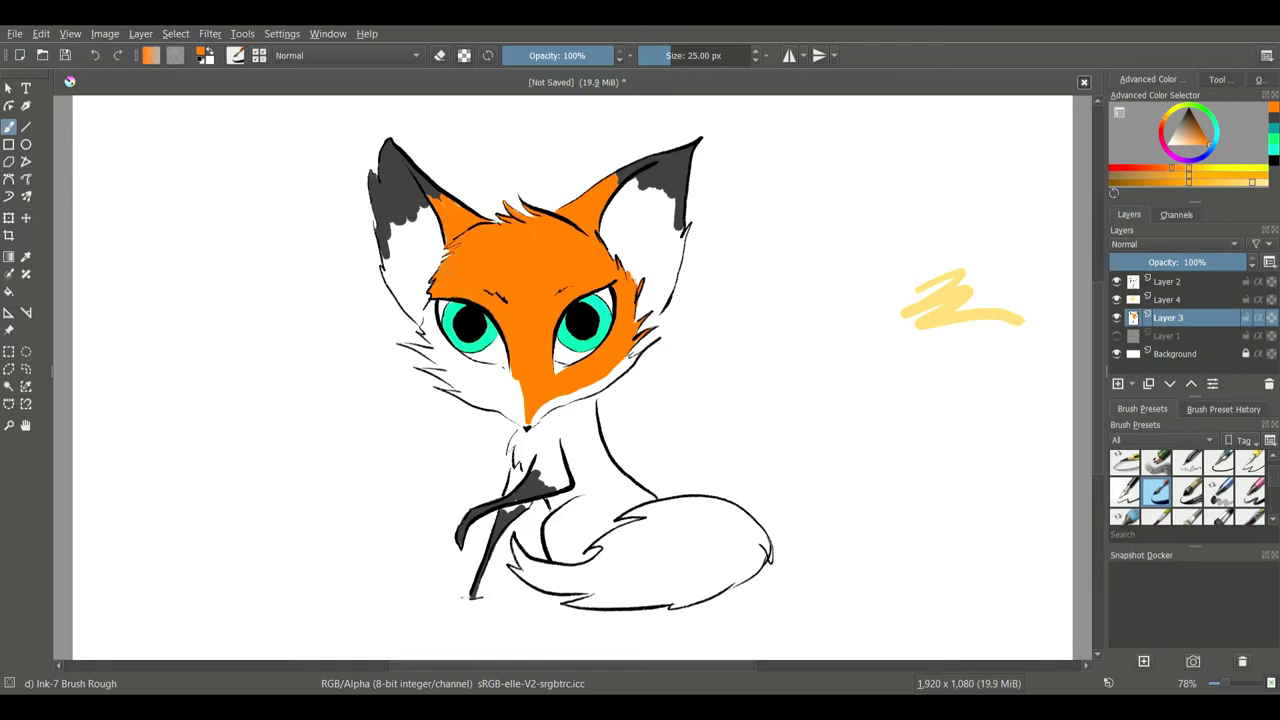
mouse_move(444, 386)
mouse_down()
mouse_move(520, 414)
mouse_move(514, 382)
mouse_move(486, 372)
mouse_up()
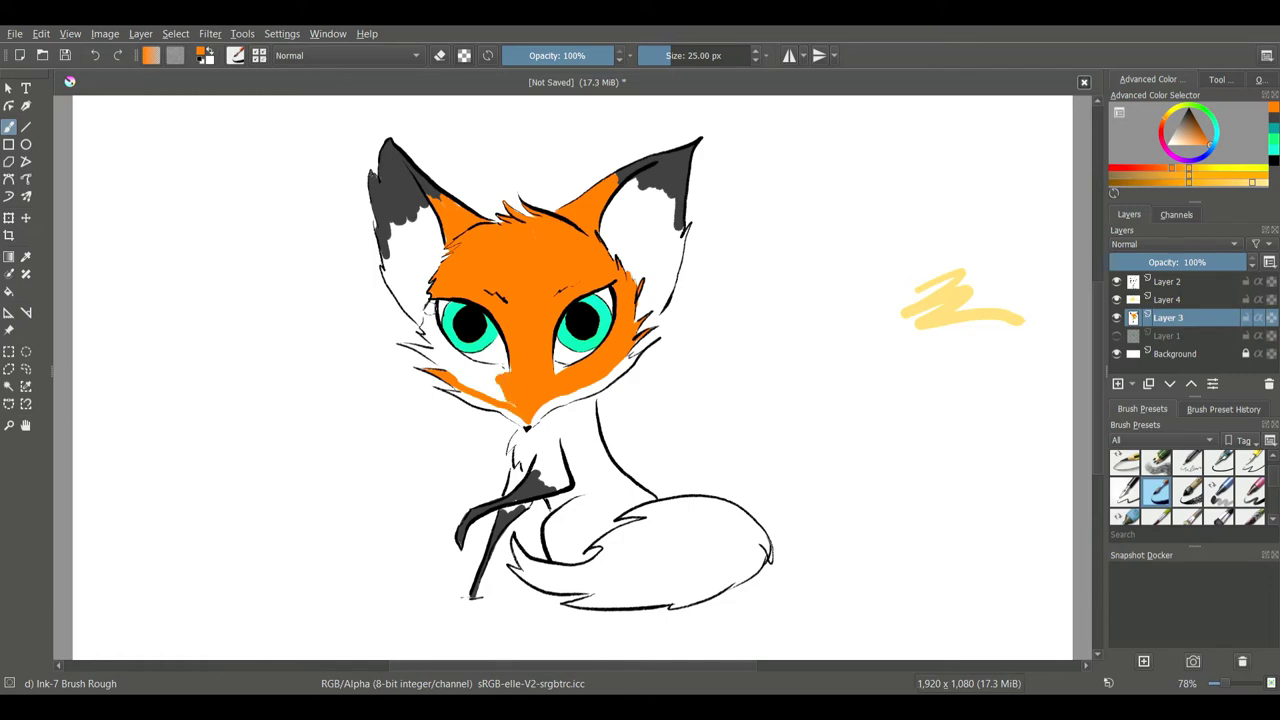
mouse_move(434, 313)
mouse_down()
mouse_move(458, 358)
mouse_move(505, 369)
mouse_move(478, 365)
mouse_move(496, 392)
mouse_move(454, 368)
mouse_move(431, 306)
mouse_move(444, 360)
mouse_move(428, 352)
mouse_move(440, 362)
mouse_up()
key(ctrl+z)
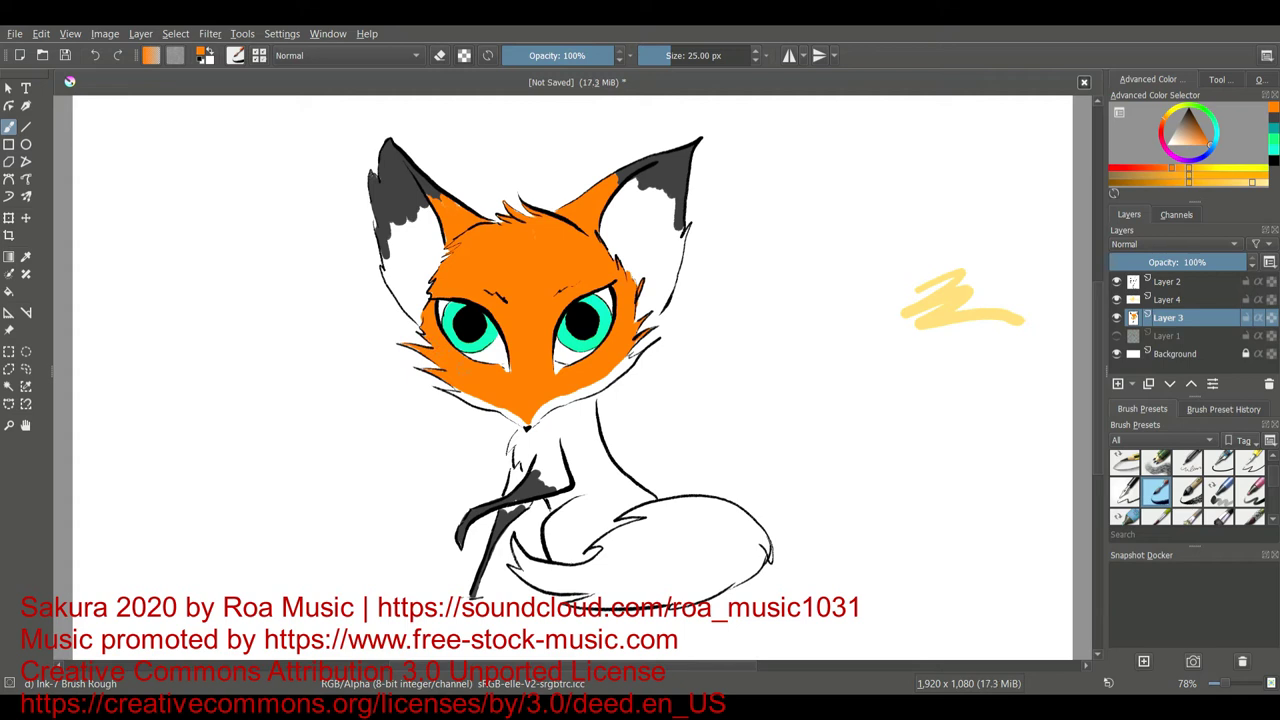
Paint the body, haunch, upper foreleg and tail orange, leaving the chest fur and tail tip white.
mouse_move(552, 446)
mouse_down()
mouse_move(548, 484)
mouse_move(562, 458)
mouse_move(538, 440)
mouse_move(545, 412)
mouse_move(590, 402)
mouse_move(598, 465)
mouse_move(570, 485)
mouse_move(558, 420)
mouse_move(610, 470)
mouse_move(598, 534)
mouse_move(564, 546)
mouse_move(552, 526)
mouse_move(552, 560)
mouse_move(592, 556)
mouse_move(612, 518)
mouse_move(640, 508)
mouse_move(650, 482)
mouse_move(620, 470)
mouse_up()
mouse_move(688, 540)
mouse_down()
mouse_move(640, 548)
mouse_move(710, 592)
mouse_move(752, 545)
mouse_move(630, 522)
mouse_move(728, 512)
mouse_move(770, 578)
mouse_up()
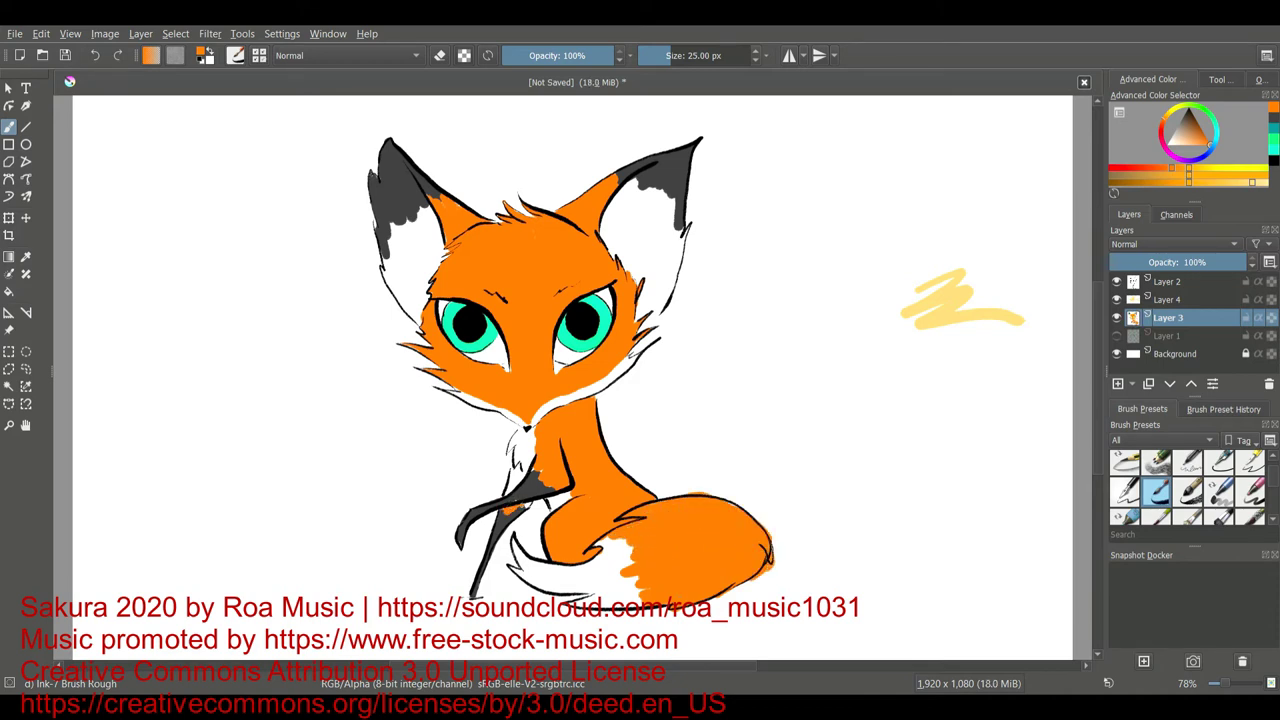
drag(510, 494, 518, 464)
Erase the orange overspill around the tail and cut jagged fur notches into its edge with the white tip on Layer 3.
key(e)
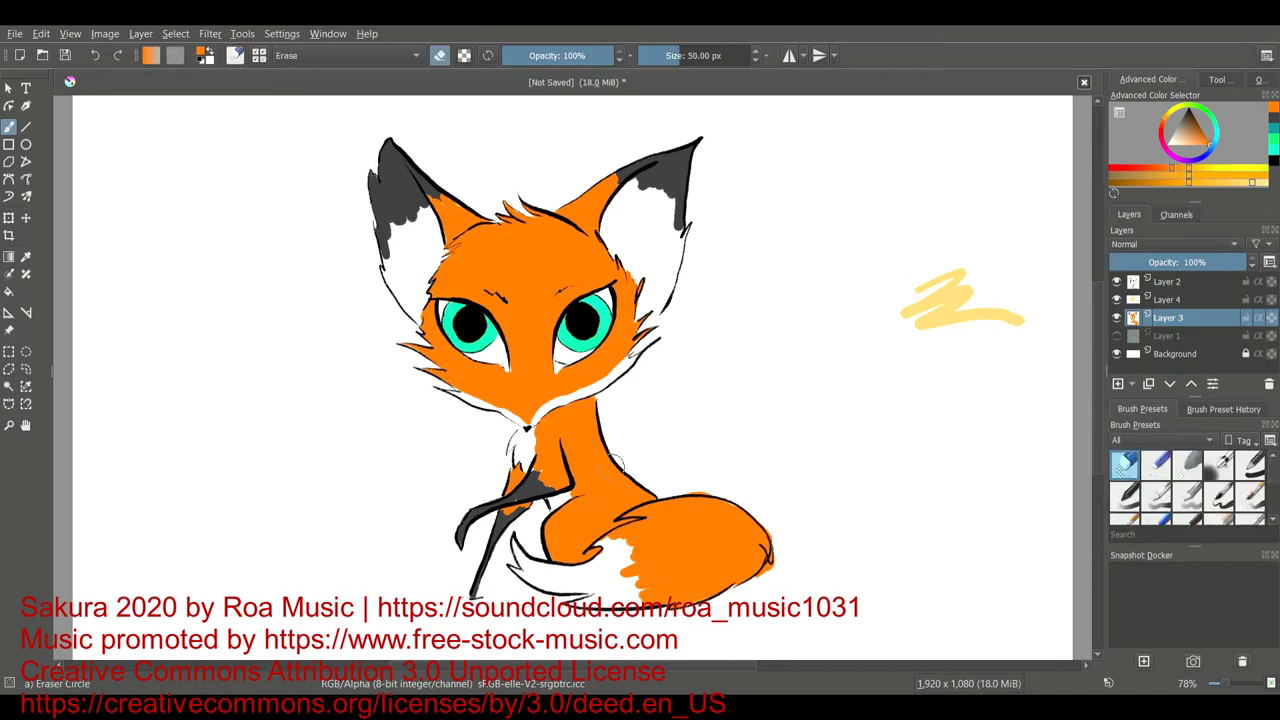
click(1168, 284)
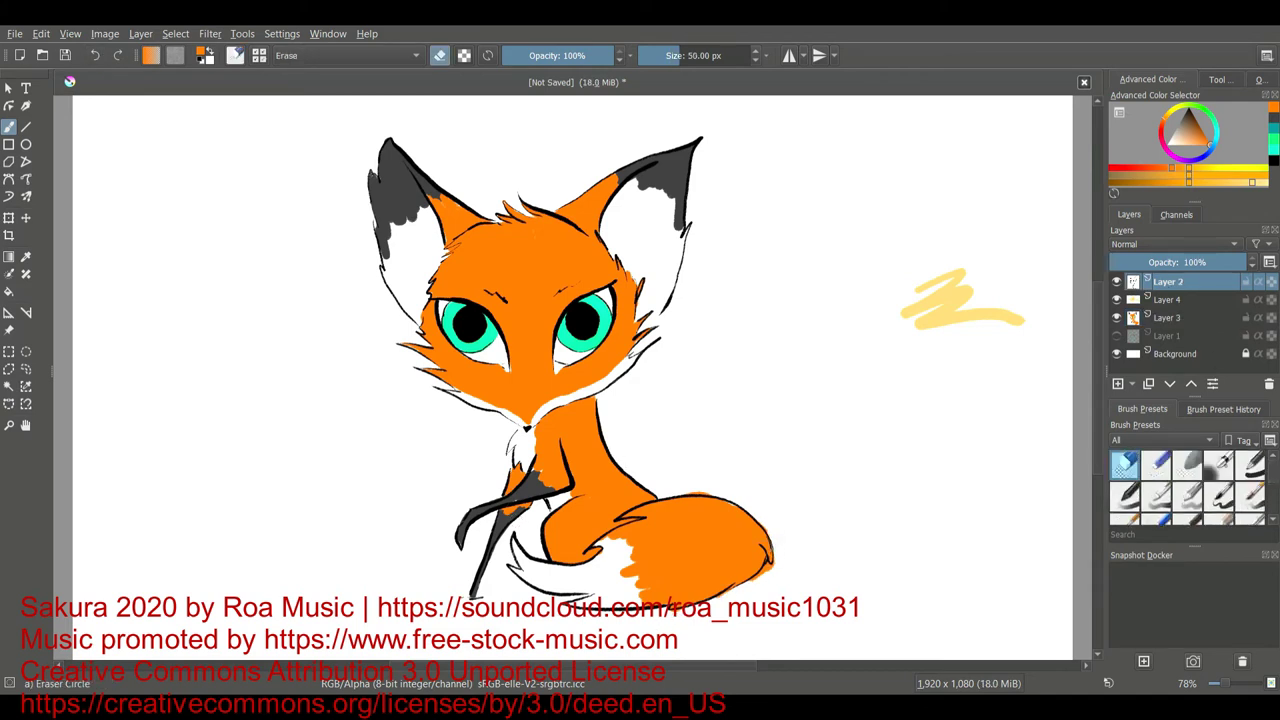
click(1176, 322)
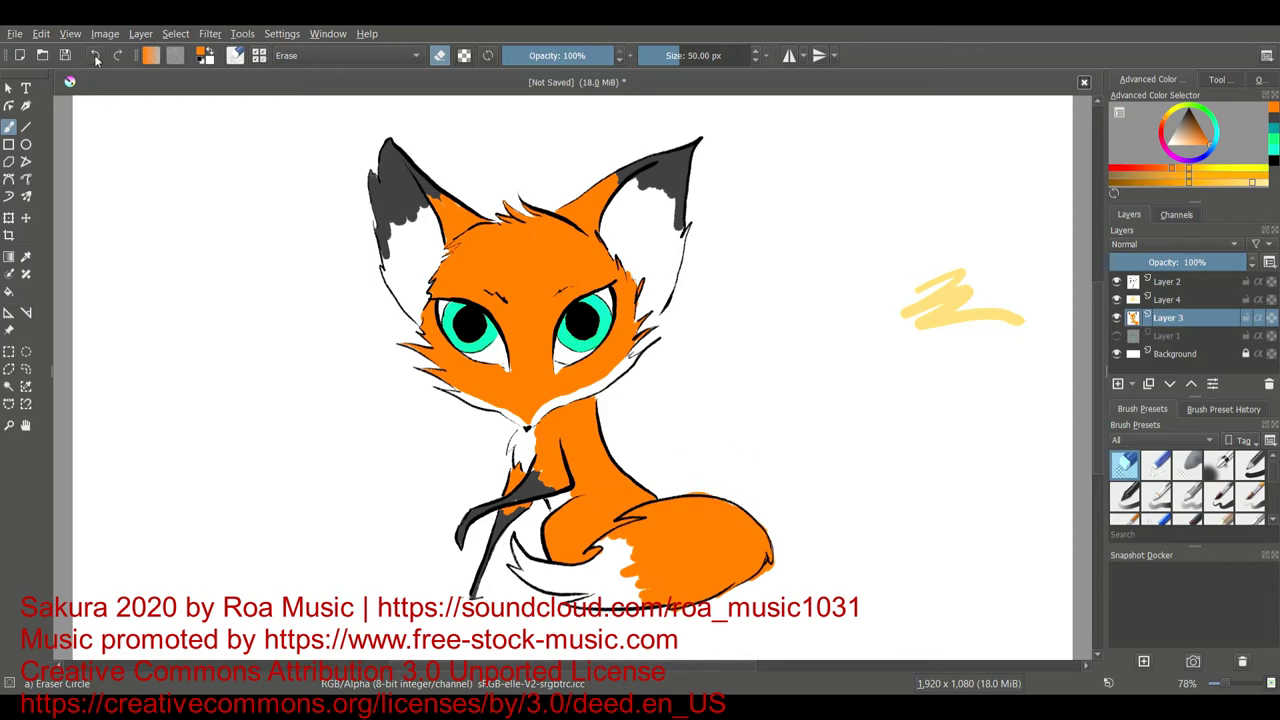
drag(600, 556, 646, 523)
mouse_move(622, 545)
mouse_down()
mouse_move(659, 533)
mouse_move(647, 538)
mouse_up()
mouse_move(622, 569)
mouse_down()
mouse_move(657, 555)
mouse_move(645, 597)
mouse_move(660, 608)
mouse_up()
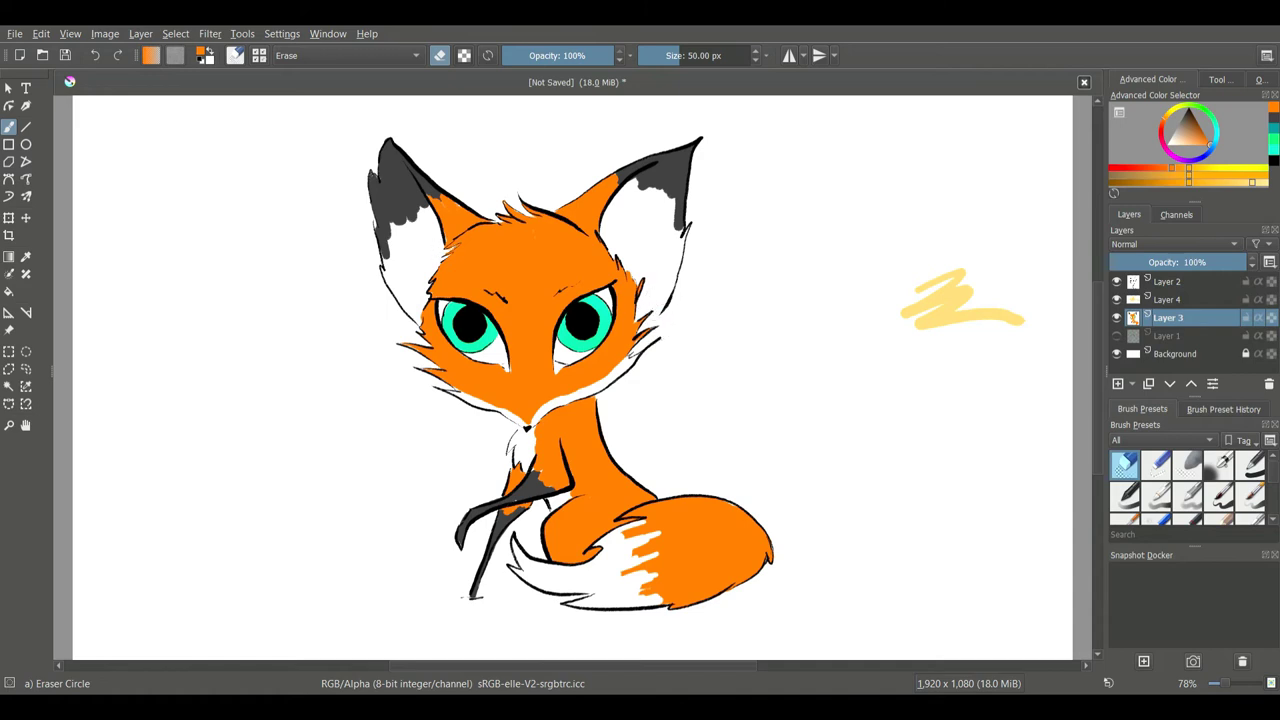
Paint pale yellow highlight strokes down the centre of the muzzle on Layer 3 with Ink-7 Brush Rough at 25 px.
click(1252, 183)
scroll(1188, 487, down, 3)
click(1155, 490)
drag(526, 384, 525, 412)
drag(527, 330, 528, 405)
drag(541, 340, 532, 387)
drag(520, 343, 526, 377)
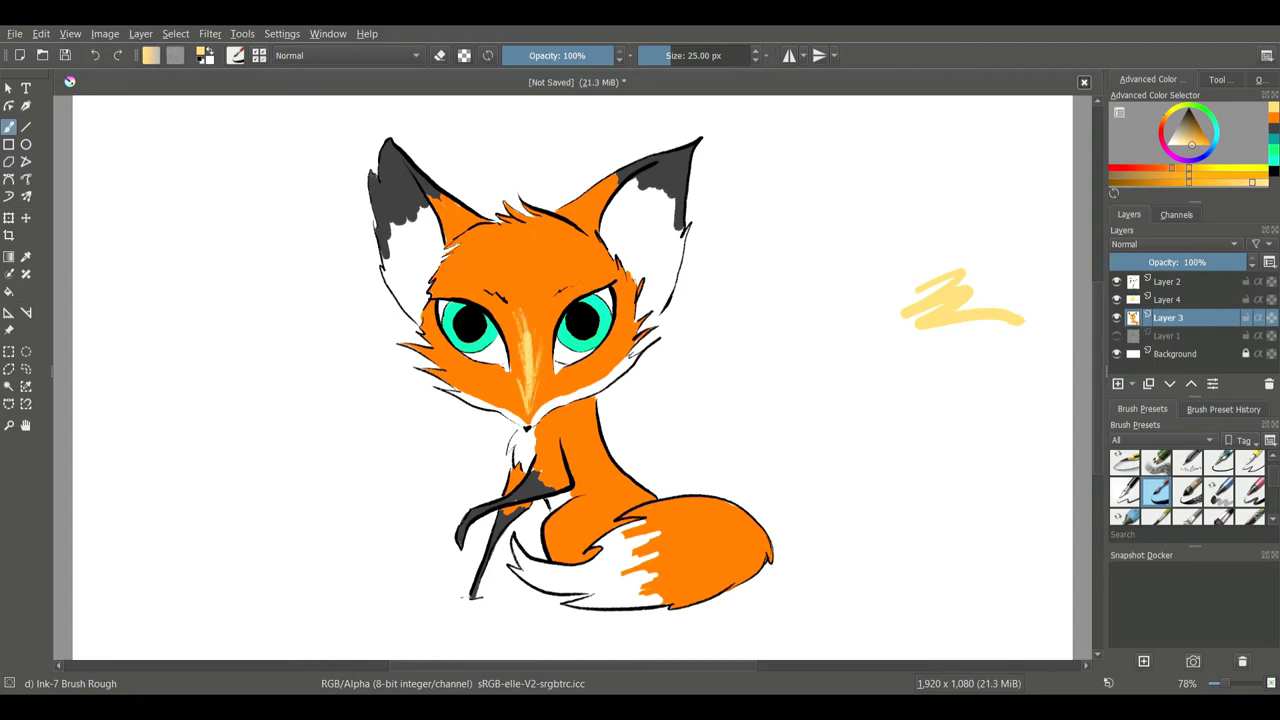
Undo the last stroke and add pale yellow highlights above the right eye, on the right cheek and on the right ear's orange base.
click(96, 55)
mouse_move(541, 334)
mouse_down()
mouse_move(566, 284)
mouse_move(595, 271)
mouse_move(615, 350)
mouse_up()
drag(632, 304, 596, 368)
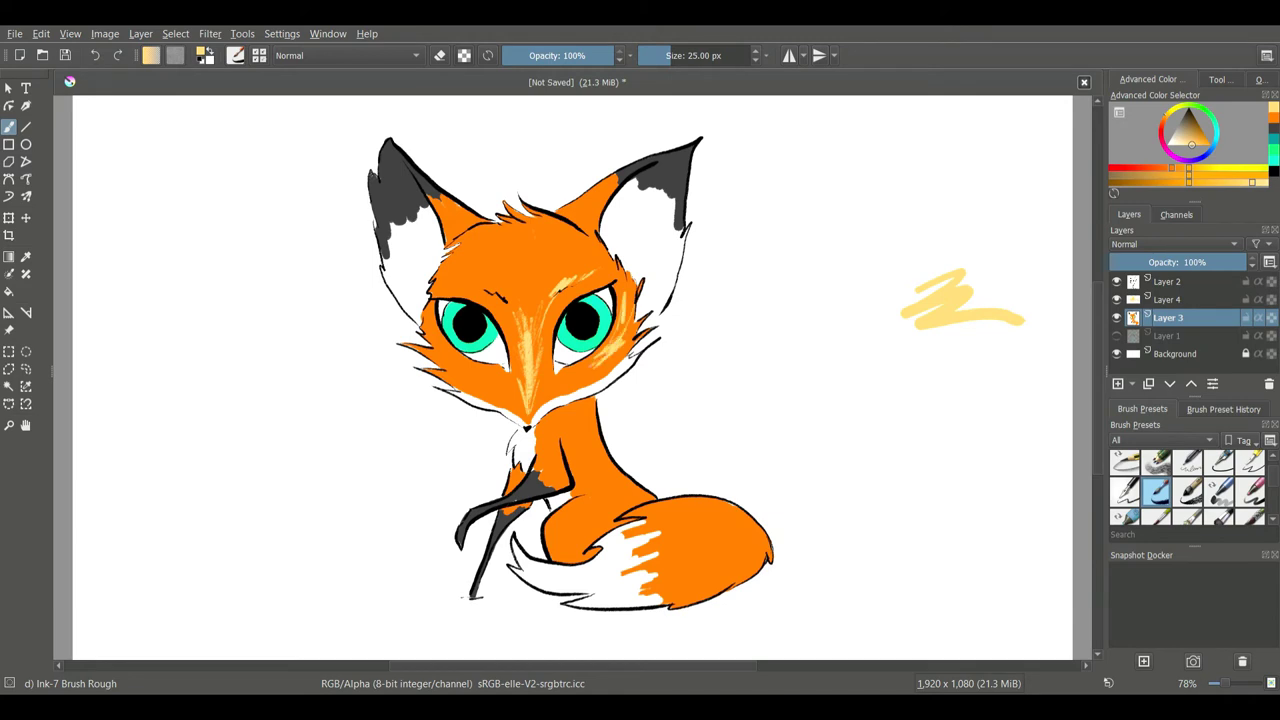
drag(562, 214, 608, 178)
drag(590, 226, 610, 186)
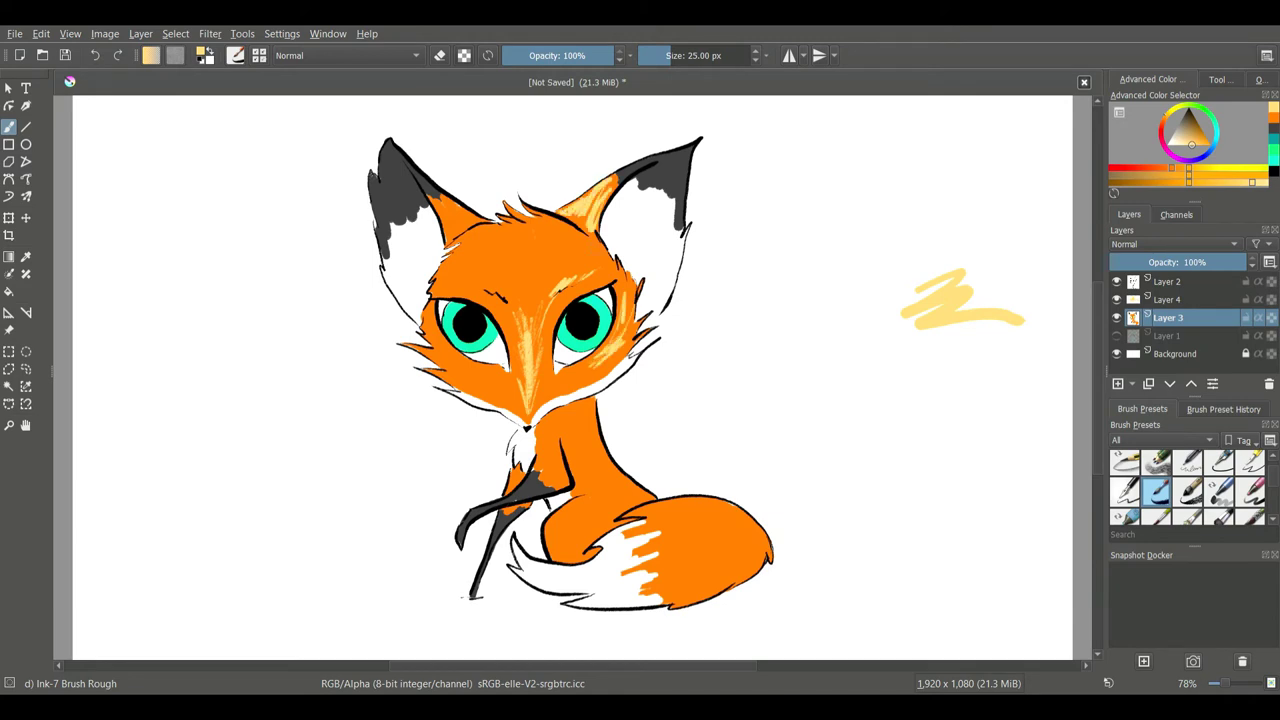
Add pale yellow highlight strokes to the lower right of the tail, the lower back and the top of the haunch.
mouse_move(766, 532)
mouse_down()
mouse_move(746, 578)
mouse_move(666, 598)
mouse_move(666, 578)
mouse_up()
drag(622, 510, 630, 482)
drag(626, 500, 652, 477)
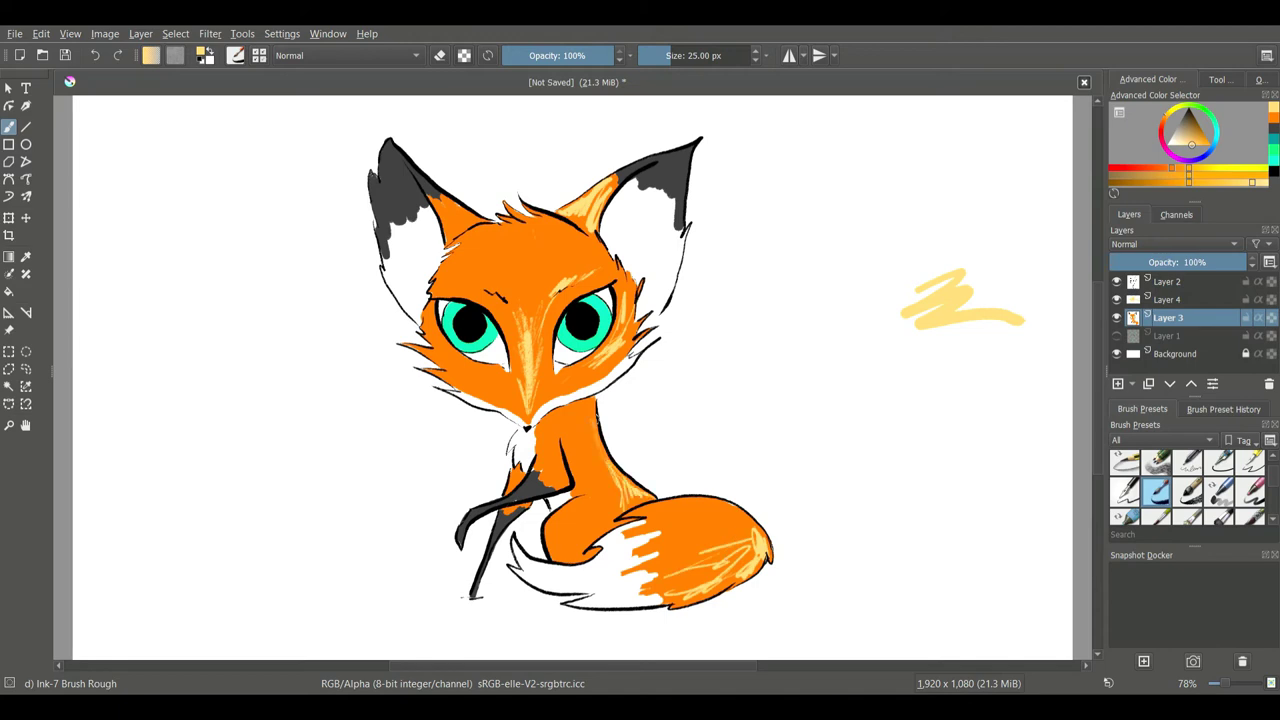
drag(566, 513, 590, 499)
Blend the tail's white and yellow transitions and the body highlights into the orange with Blender Basic at 22.30 px.
scroll(1190, 490, down, 5)
click(1250, 503)
mouse_move(700, 555)
mouse_down()
mouse_move(758, 545)
mouse_move(702, 590)
mouse_move(655, 597)
mouse_move(625, 576)
mouse_move(645, 540)
mouse_move(630, 528)
mouse_move(650, 540)
mouse_move(641, 581)
mouse_move(662, 596)
mouse_move(728, 562)
mouse_up()
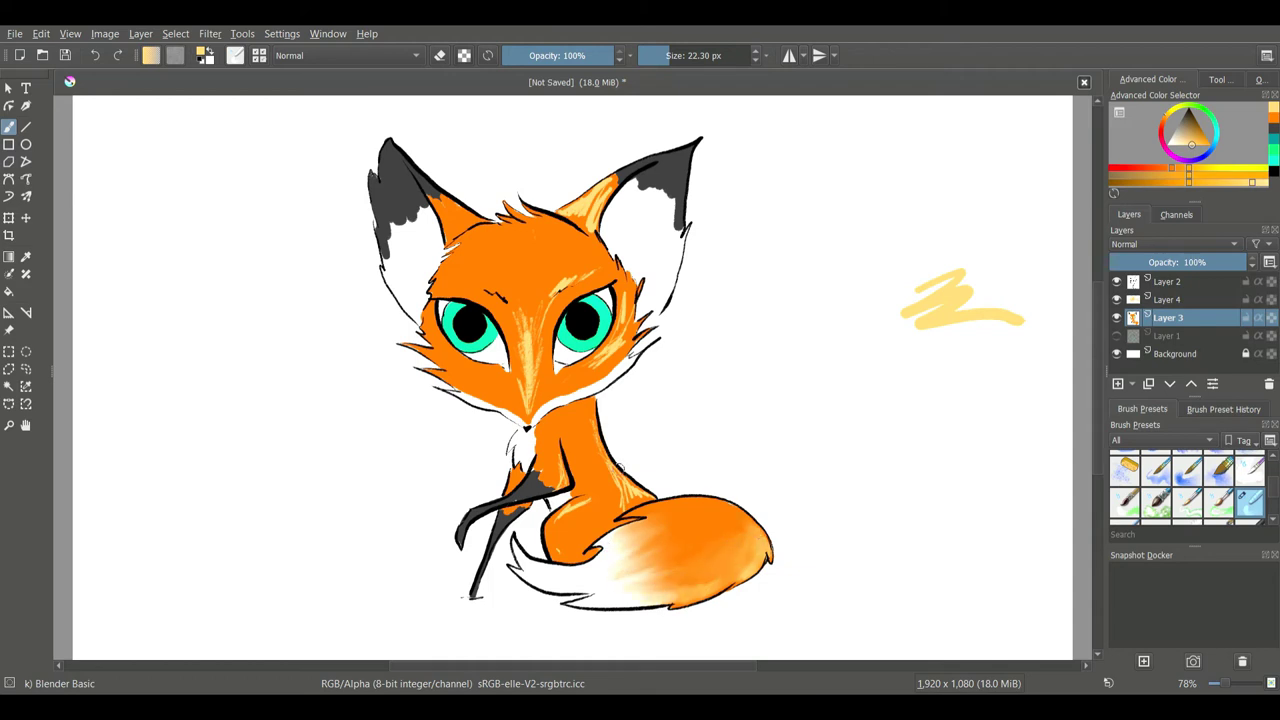
mouse_move(556, 517)
mouse_down()
mouse_move(592, 501)
mouse_move(560, 551)
mouse_up()
drag(565, 480, 564, 465)
Blend the yellow highlights on the muzzle, right brow and right cheek into the orange face.
mouse_move(528, 408)
mouse_down()
mouse_move(523, 312)
mouse_move(520, 377)
mouse_move(536, 381)
mouse_up()
drag(555, 291, 561, 287)
drag(538, 332, 532, 373)
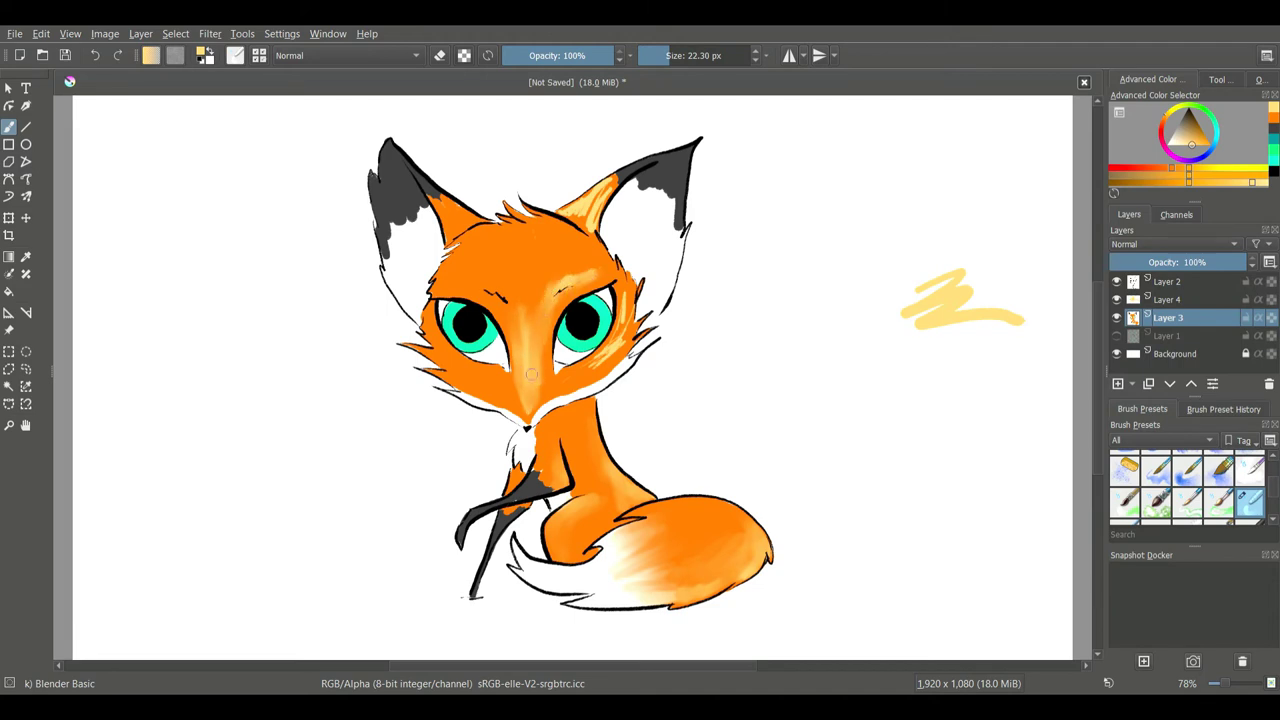
mouse_move(558, 305)
mouse_down()
mouse_move(575, 278)
mouse_move(600, 278)
mouse_move(628, 350)
mouse_up()
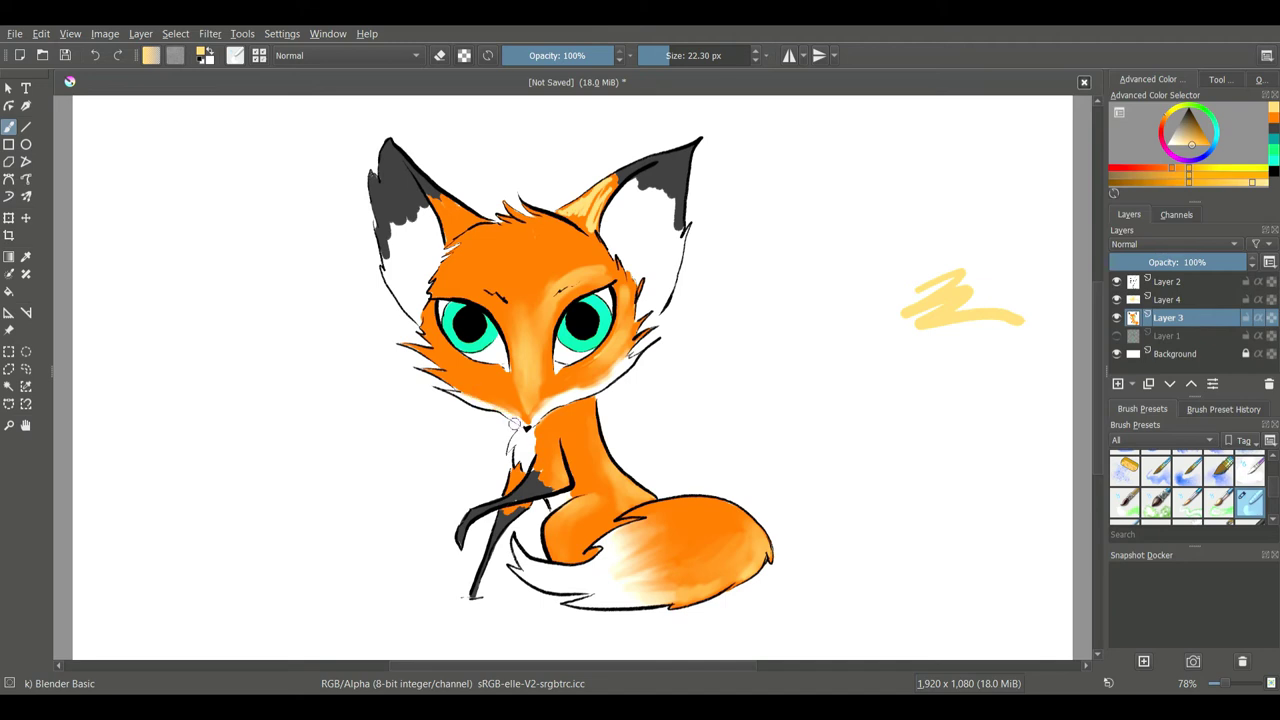
Blend the orange, dark grey and white areas of both ears, enlarging the blender to 35.73 px, and erase the smudge outside the left ear.
drag(604, 200, 567, 212)
mouse_move(634, 172)
mouse_down()
mouse_move(689, 161)
mouse_move(622, 218)
mouse_move(652, 184)
mouse_move(617, 203)
mouse_move(664, 170)
mouse_move(675, 228)
mouse_up()
click(674, 56)
mouse_move(665, 175)
mouse_down()
mouse_move(630, 188)
mouse_move(672, 172)
mouse_move(678, 196)
mouse_move(669, 177)
mouse_move(611, 219)
mouse_move(616, 241)
mouse_move(643, 222)
mouse_move(664, 242)
mouse_move(665, 229)
mouse_move(654, 263)
mouse_up()
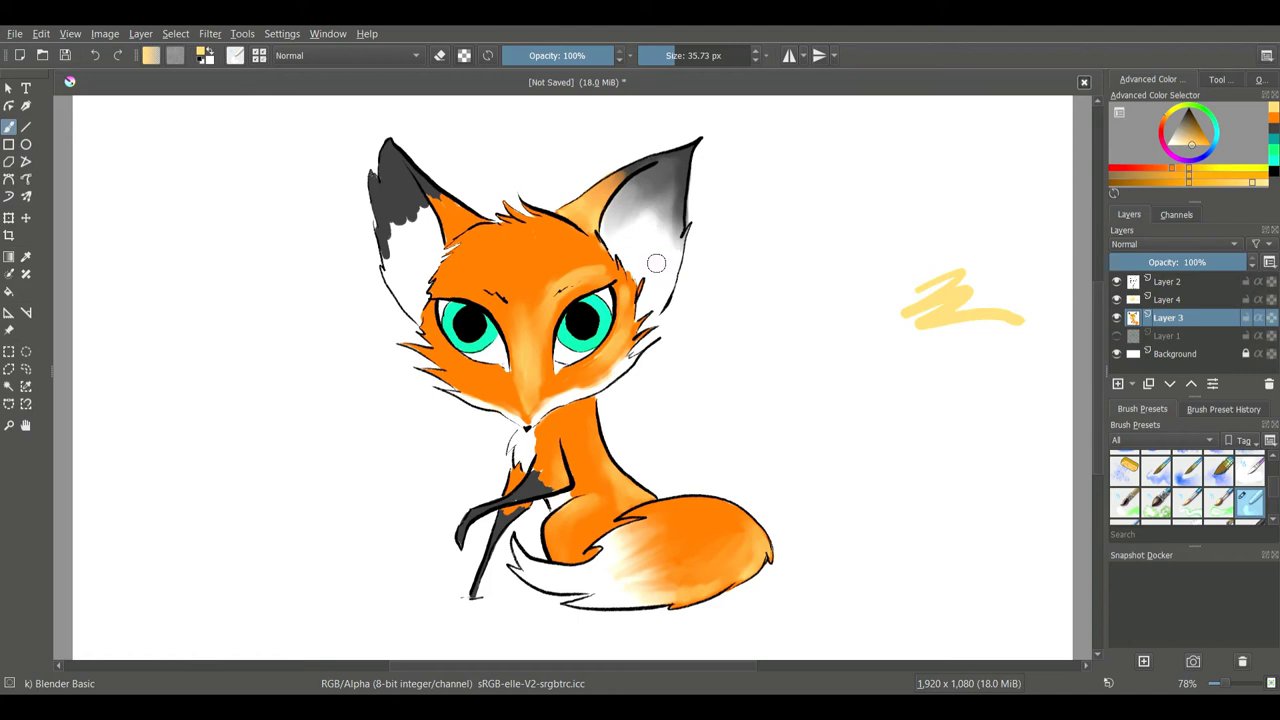
mouse_move(437, 203)
mouse_down()
mouse_move(405, 212)
mouse_move(392, 238)
mouse_move(388, 201)
mouse_move(430, 225)
mouse_move(420, 251)
mouse_move(395, 232)
mouse_move(411, 295)
mouse_move(424, 252)
mouse_move(395, 215)
mouse_move(426, 264)
mouse_move(425, 240)
mouse_move(405, 290)
mouse_move(395, 205)
mouse_move(414, 306)
mouse_move(386, 238)
mouse_up()
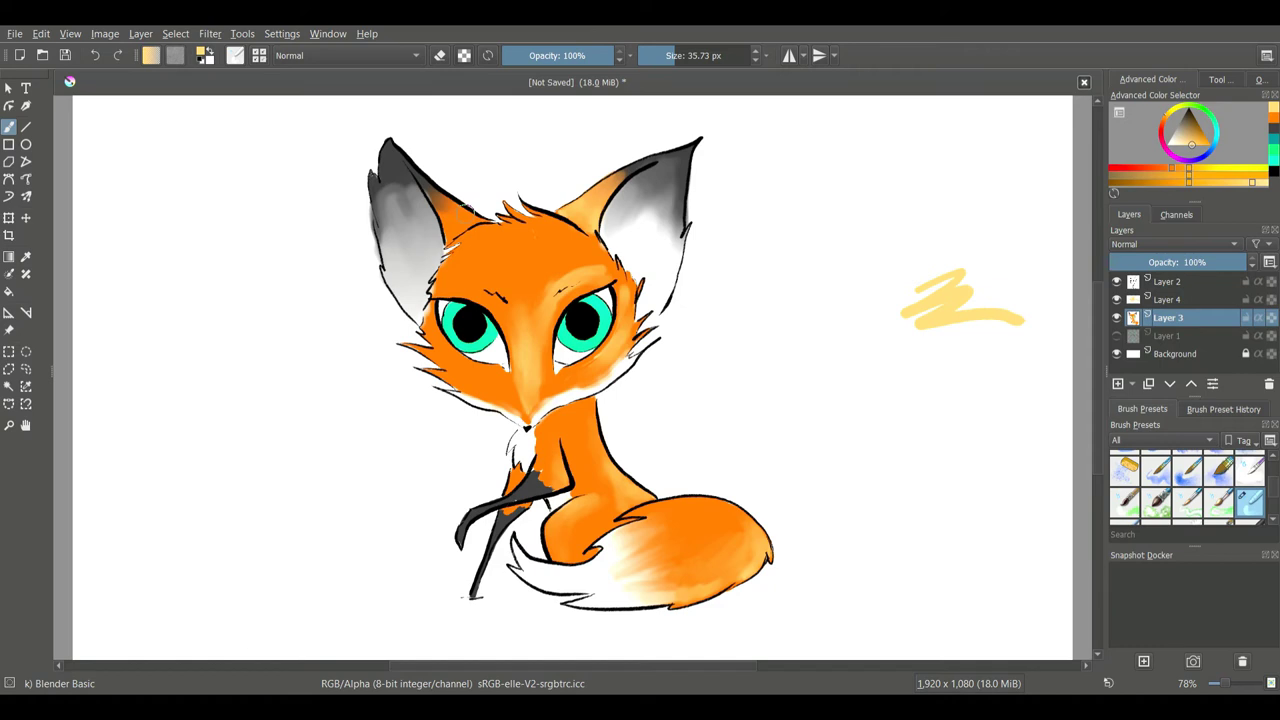
scroll(1274, 490, up, 3)
click(1124, 465)
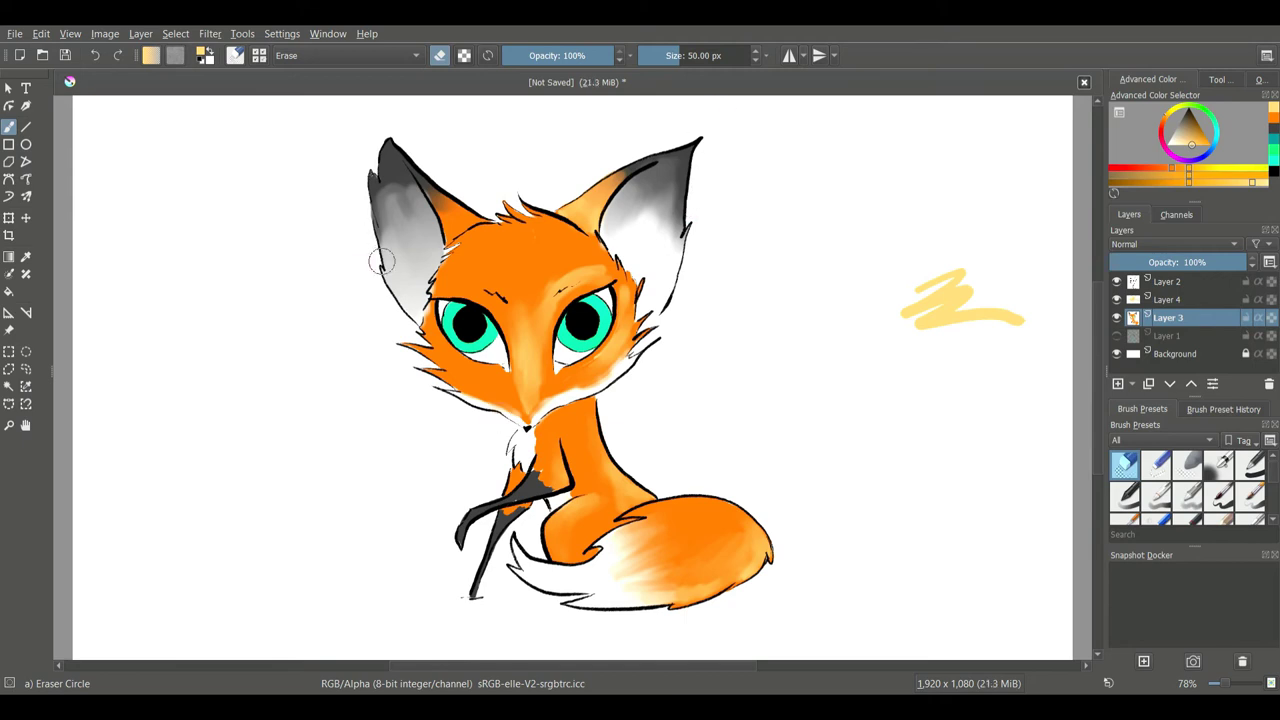
Add a layer below Layer 3 and paint both inner ears pale pink with Ink-7 Brush Rough at 50% opacity.
click(1173, 155)
click(1184, 145)
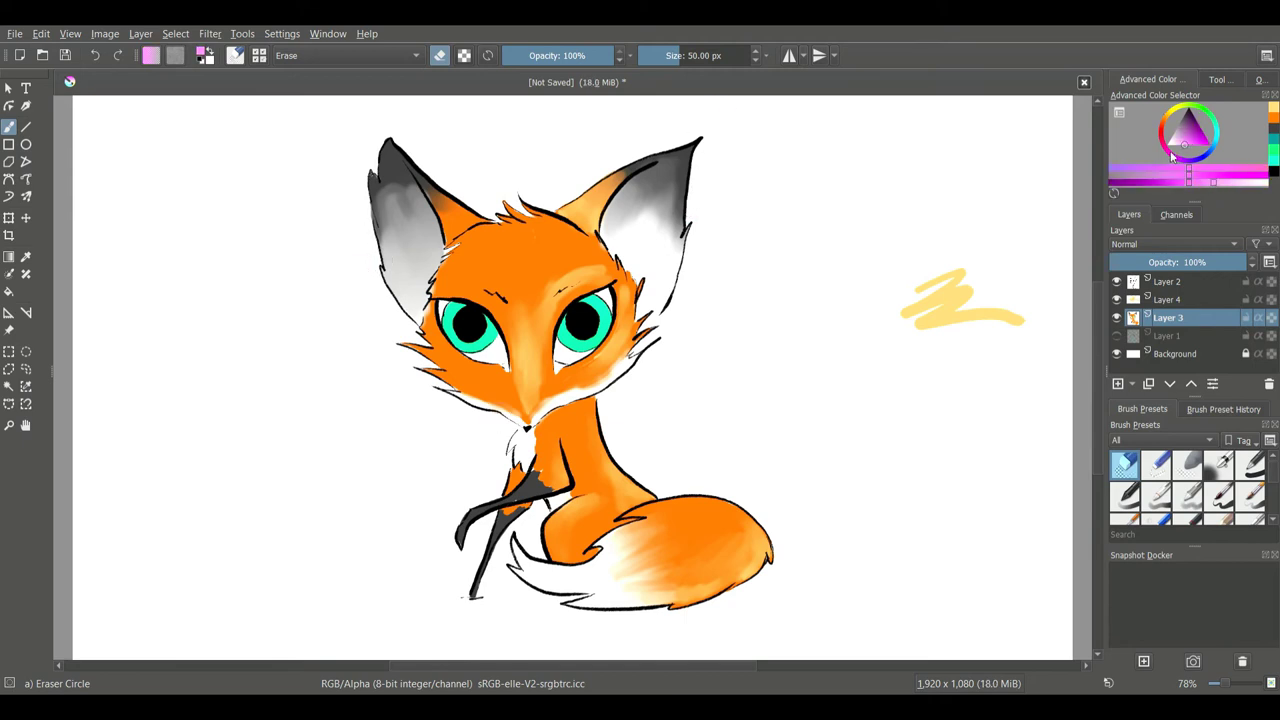
click(1263, 169)
click(670, 55)
click(1118, 384)
click(1170, 384)
drag(1273, 468, 1275, 488)
scroll(1275, 487, down, 3)
click(1155, 477)
mouse_move(636, 210)
mouse_down()
mouse_move(629, 249)
mouse_move(610, 238)
mouse_move(638, 182)
mouse_move(664, 248)
mouse_move(680, 255)
mouse_move(656, 310)
mouse_move(640, 262)
mouse_move(617, 255)
mouse_up()
mouse_move(408, 240)
mouse_down()
mouse_move(410, 300)
mouse_move(428, 318)
mouse_move(436, 236)
mouse_move(448, 242)
mouse_move(400, 265)
mouse_move(392, 300)
mouse_move(388, 205)
mouse_move(410, 192)
mouse_up()
Shade the whites of both eyes with grey on Layer 5 at 50% opacity.
click(1274, 185)
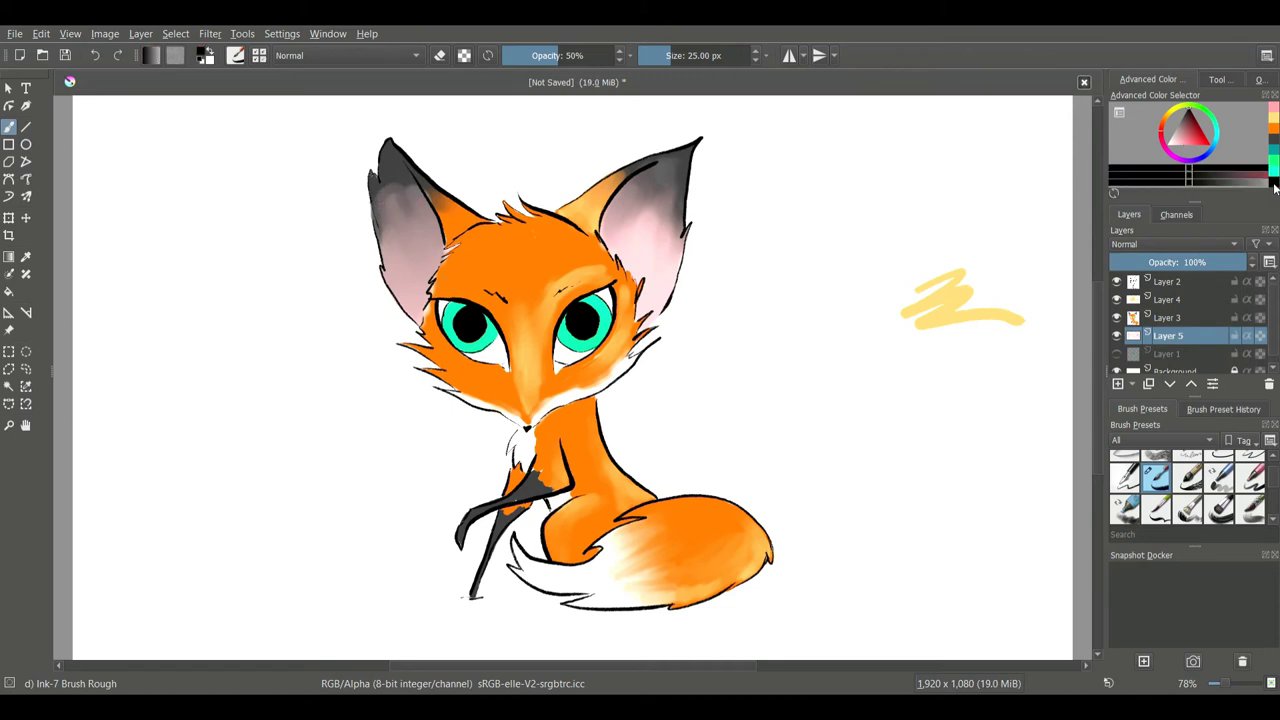
click(1270, 186)
drag(562, 354, 606, 297)
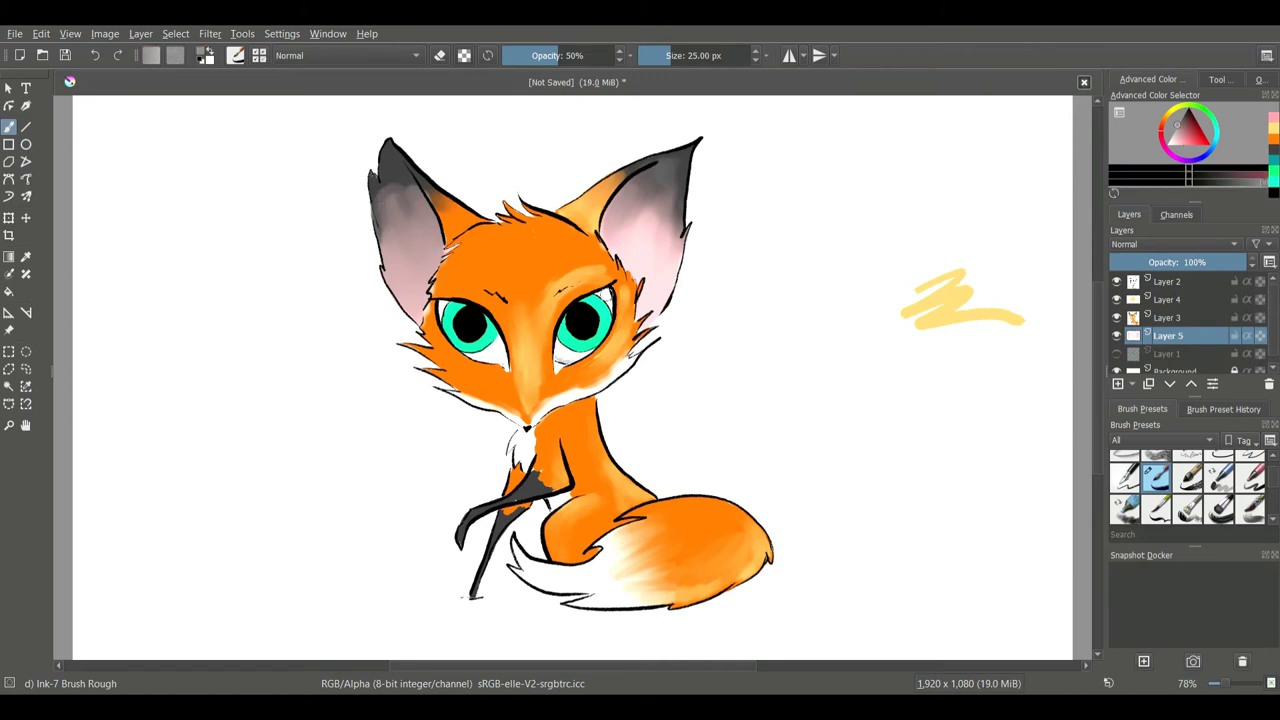
drag(443, 303, 504, 361)
Soften the grey eye shading with Blender Basic at 5.24 px and hide the colour swatch on Layer 4.
scroll(1190, 490, down, 3)
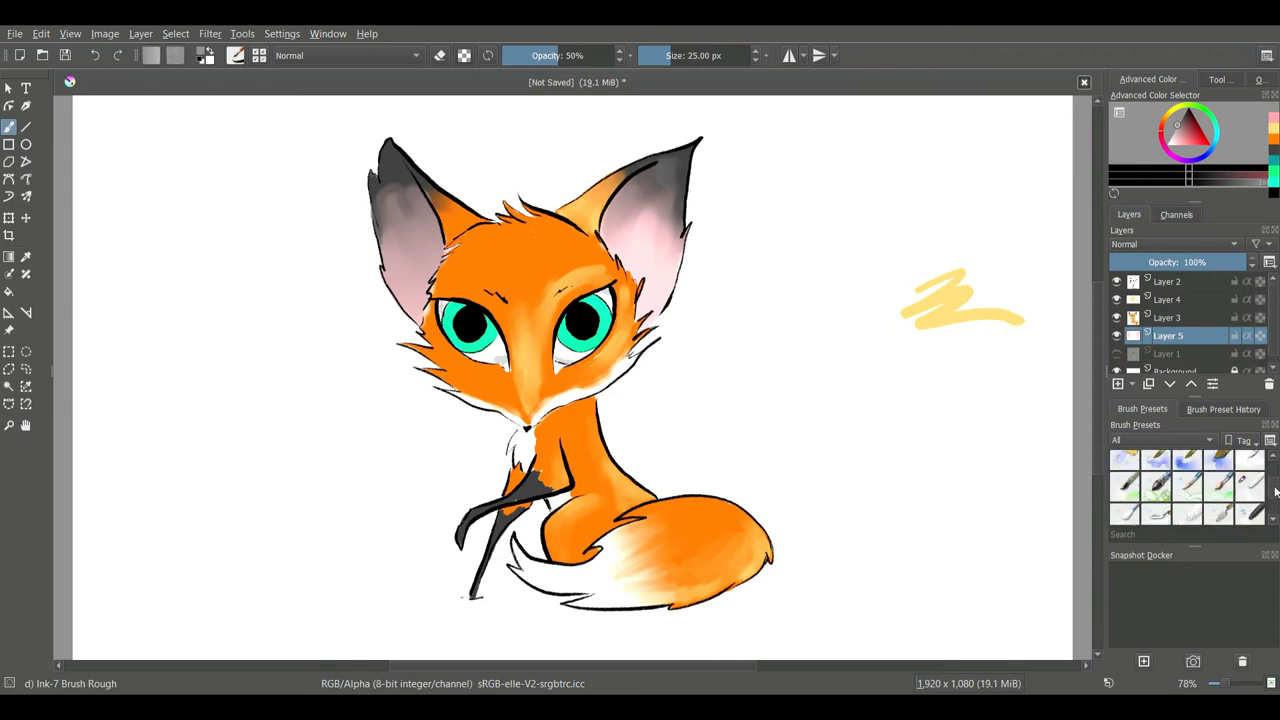
click(1250, 462)
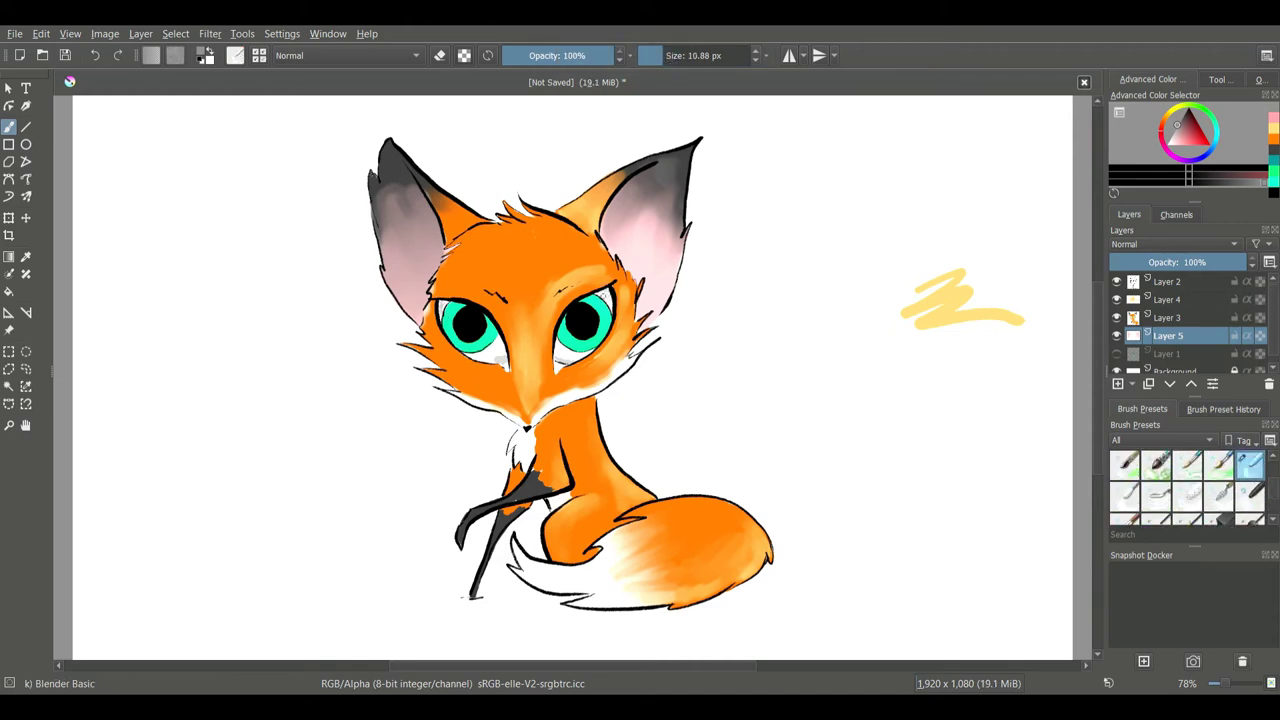
drag(685, 60, 662, 60)
click(1117, 299)
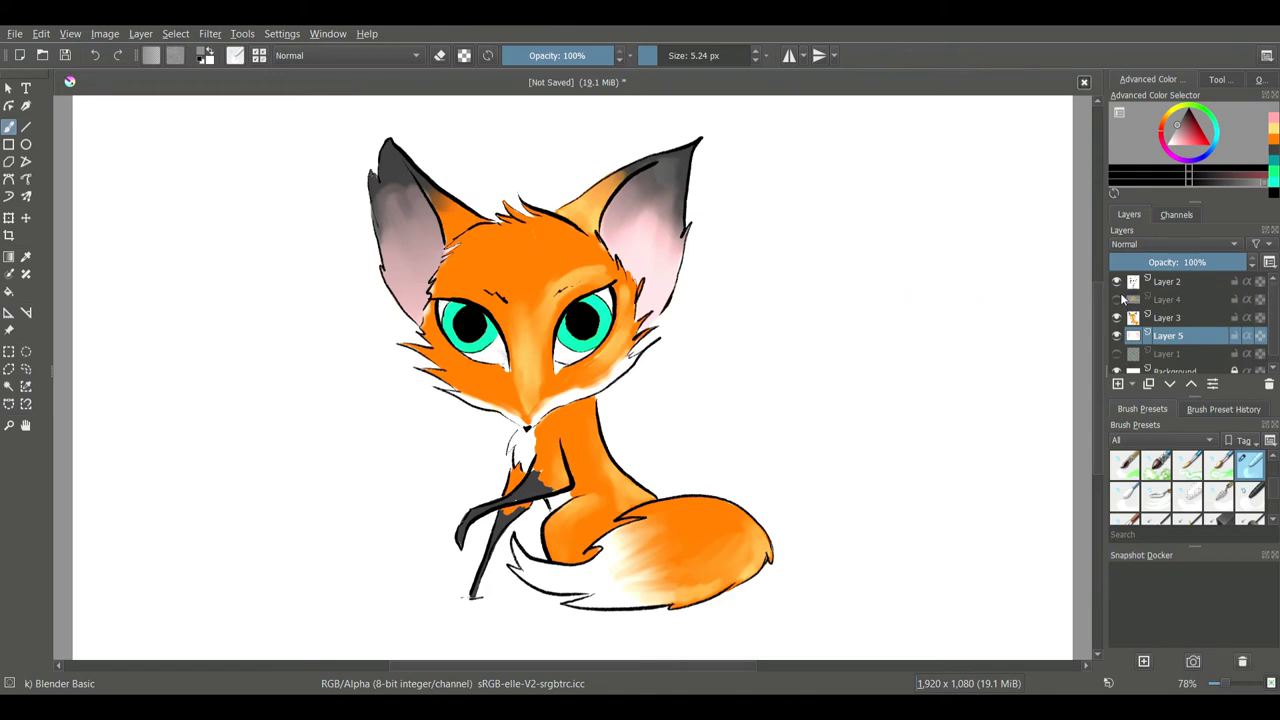
Paint white light reflections in both eyes on Layer 2 with Ink-7 Brush Rough, reducing the opacity to 69%.
click(1211, 155)
click(1265, 182)
scroll(1242, 468, up, 5)
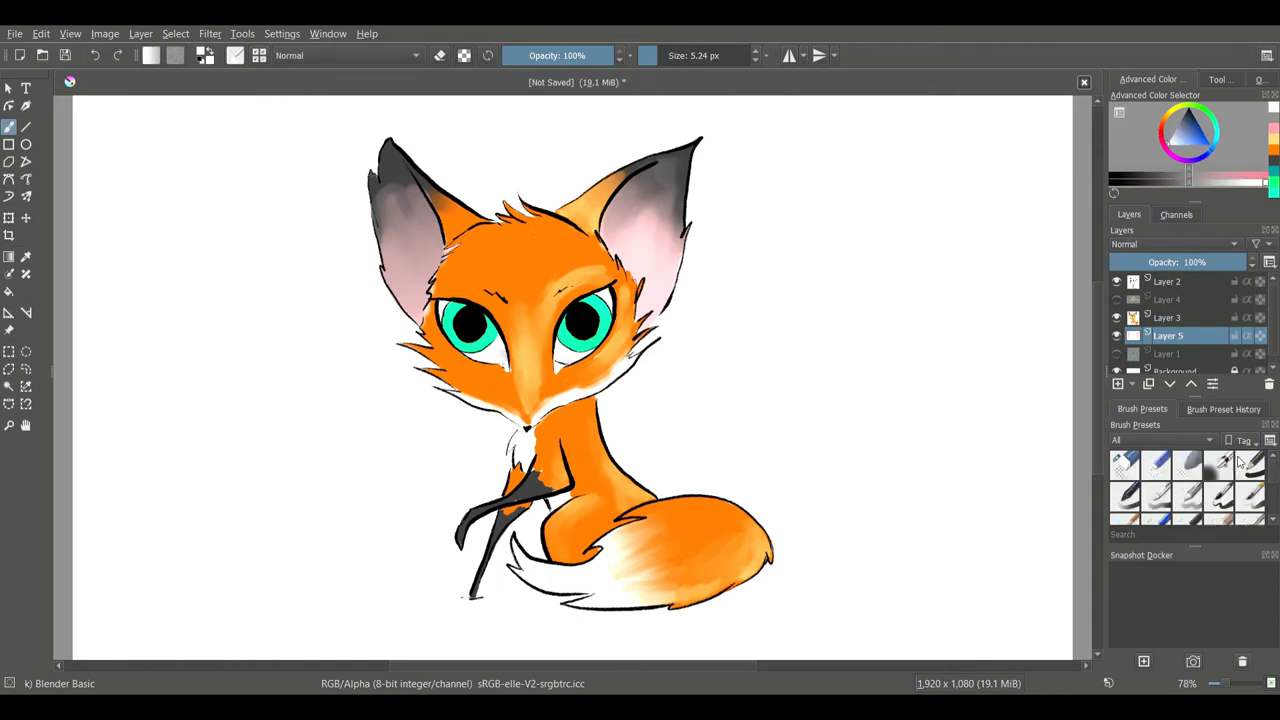
click(1156, 508)
click(557, 60)
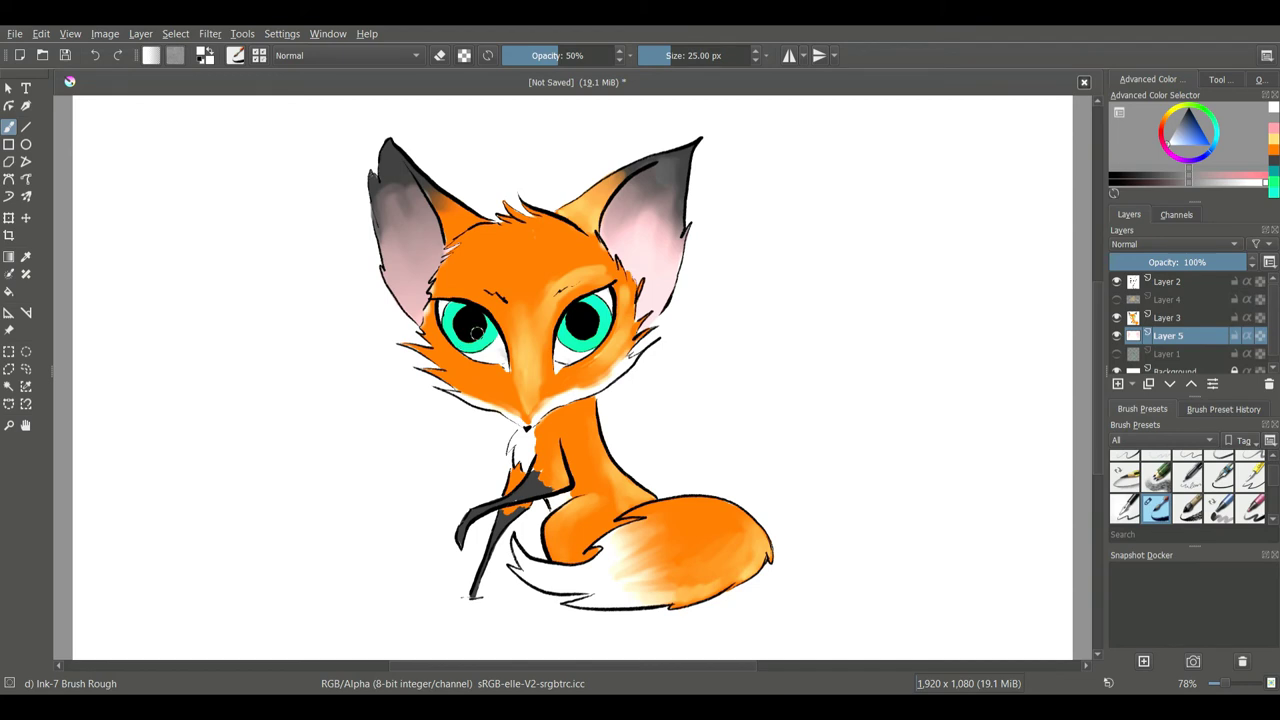
click(605, 55)
click(1166, 285)
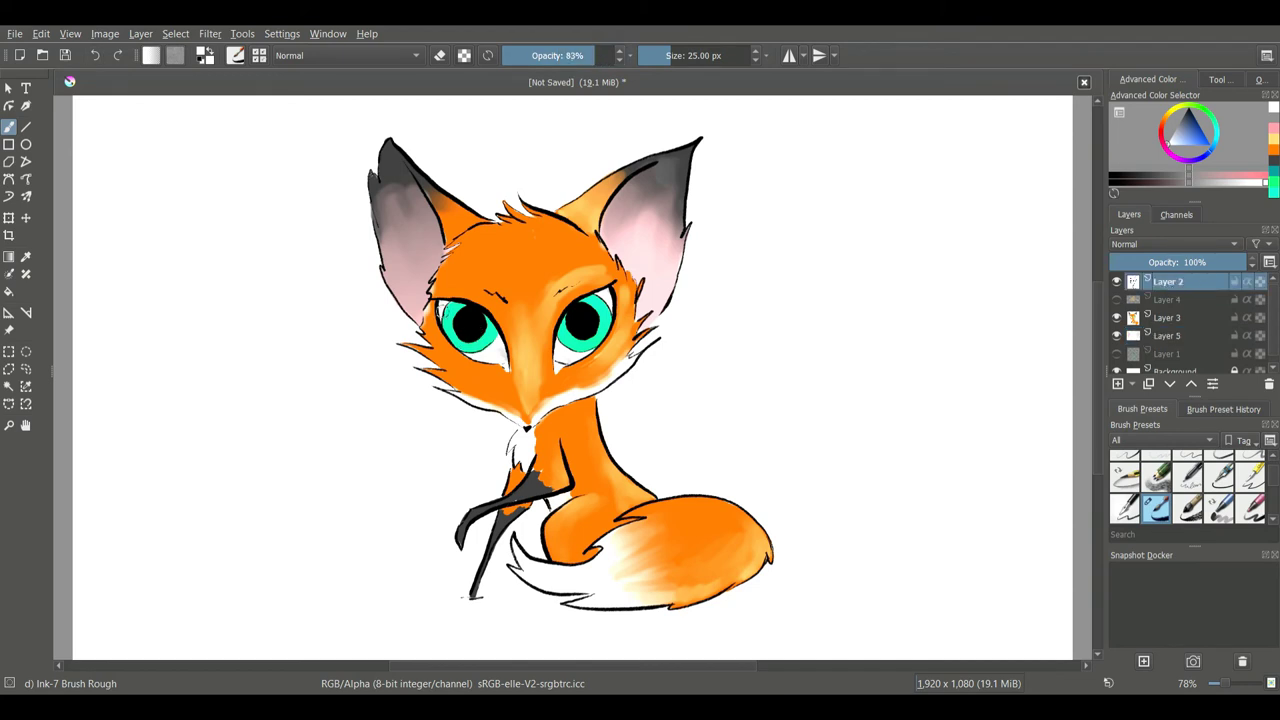
key(o)
click(478, 324)
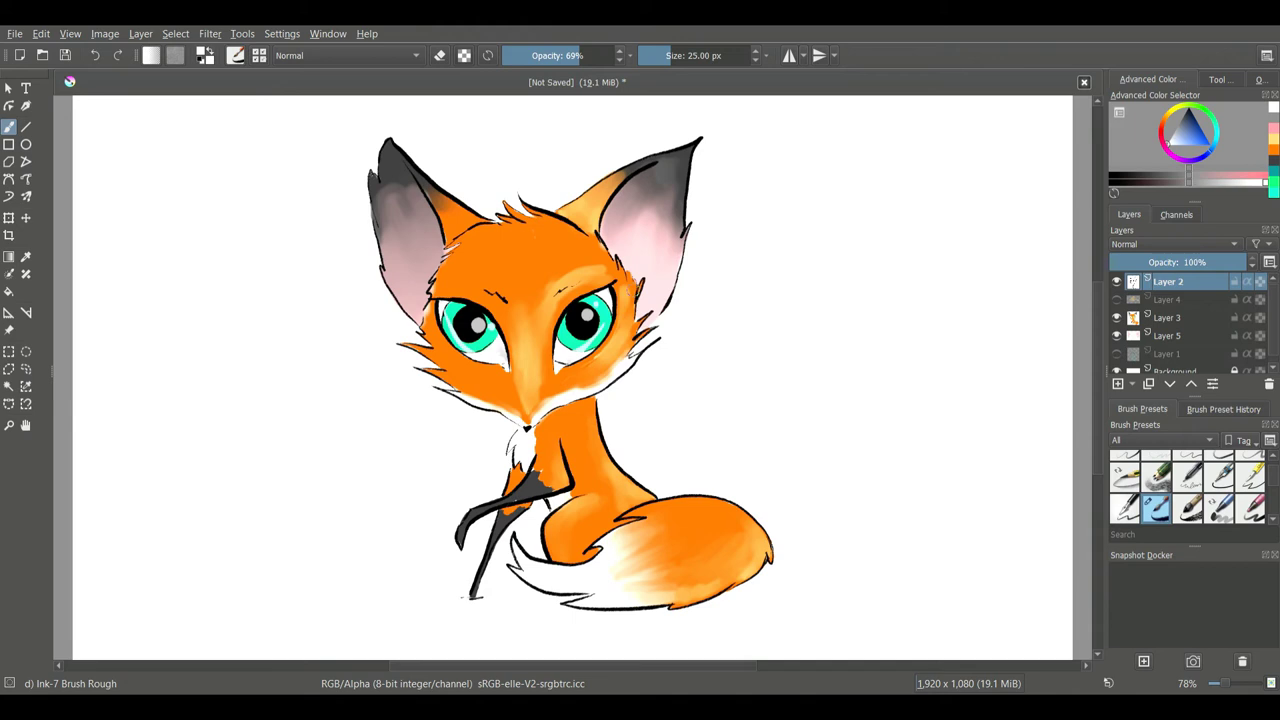
Add a background painting layer below the hidden fox colour layers and paint a magenta band across its lower part at 221.22 px.
click(1197, 160)
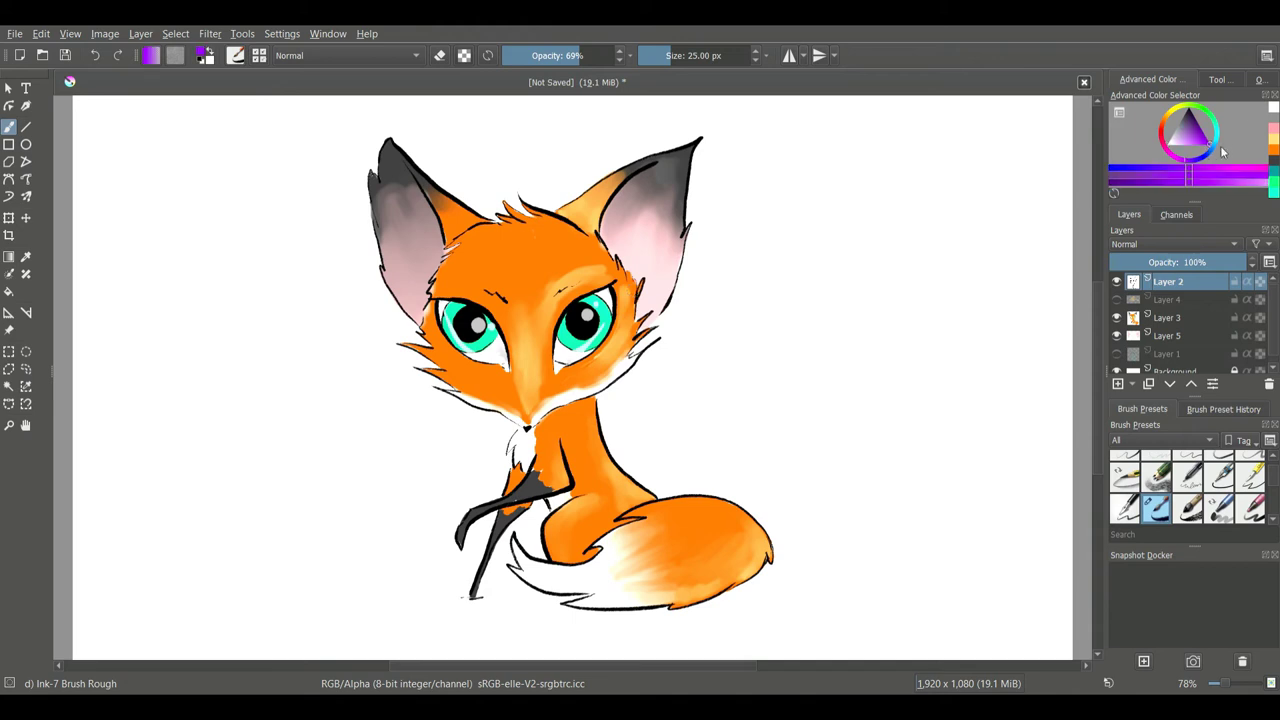
click(1250, 175)
click(1157, 371)
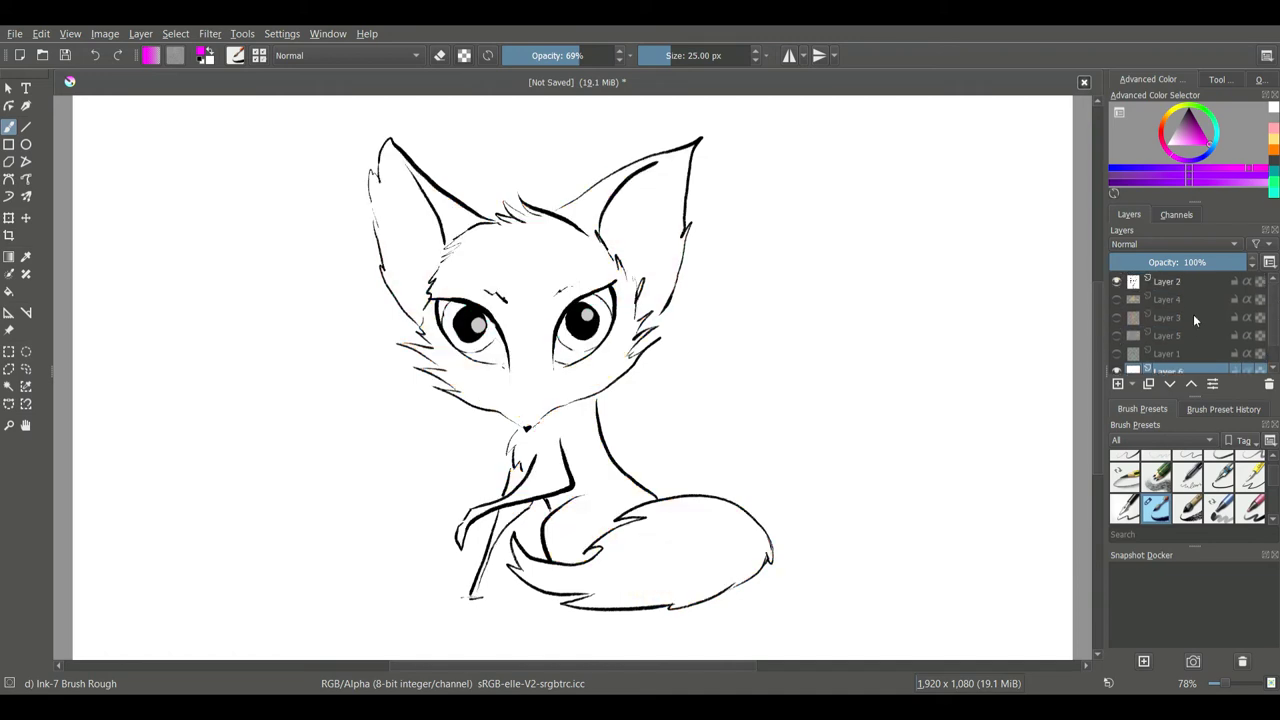
drag(590, 56, 640, 58)
click(705, 60)
mouse_move(308, 614)
mouse_down()
mouse_move(920, 614)
mouse_move(1009, 497)
mouse_move(107, 522)
mouse_move(85, 560)
mouse_up()
Paint a purple band across the middle of the background and a blue band across the upper sky.
click(1230, 183)
mouse_move(1000, 415)
mouse_down()
mouse_move(830, 415)
mouse_move(100, 357)
mouse_move(1010, 260)
mouse_up()
click(1155, 170)
click(1127, 172)
mouse_move(80, 150)
mouse_down()
mouse_move(786, 129)
mouse_move(286, 214)
mouse_move(1040, 160)
mouse_up()
drag(1010, 334, 1055, 388)
mouse_move(250, 405)
mouse_down()
mouse_move(117, 423)
mouse_move(85, 334)
mouse_up()
Fill the lower edge and lower left of the background with magenta and add magenta cloud streaks across the purple band.
click(1274, 128)
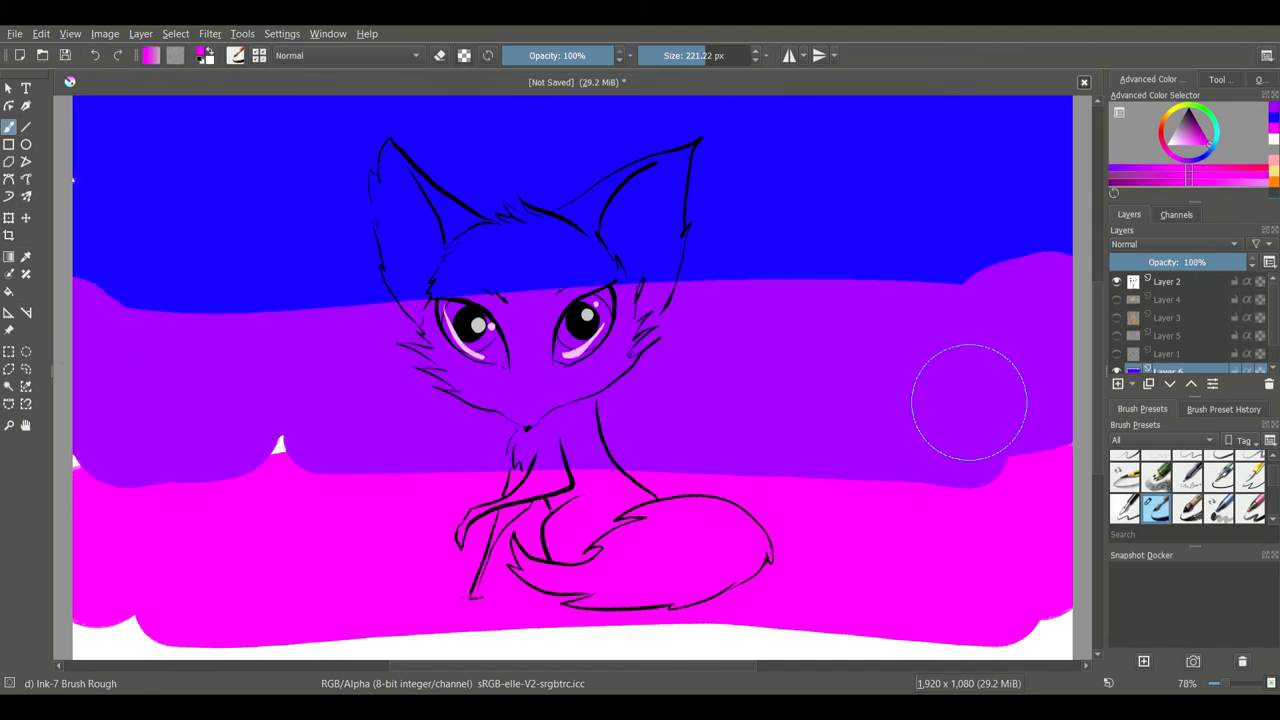
drag(1035, 620, 100, 635)
drag(306, 497, 90, 480)
drag(385, 409, 725, 366)
mouse_move(455, 383)
mouse_down()
mouse_move(710, 355)
mouse_move(972, 349)
mouse_up()
Paint thin purple cloud streaks across the blue upper sky.
click(1274, 118)
drag(655, 215, 220, 251)
drag(242, 168, 318, 174)
drag(963, 197, 820, 197)
Paint the ground dark purple with a dark blue patch on the left and a raised hill on the right.
key(d)
mouse_move(1036, 618)
mouse_down()
mouse_move(800, 586)
mouse_move(143, 614)
mouse_move(809, 574)
mouse_move(451, 614)
mouse_move(452, 632)
mouse_move(229, 603)
mouse_move(394, 583)
mouse_move(475, 590)
mouse_move(86, 601)
mouse_up()
click(1222, 178)
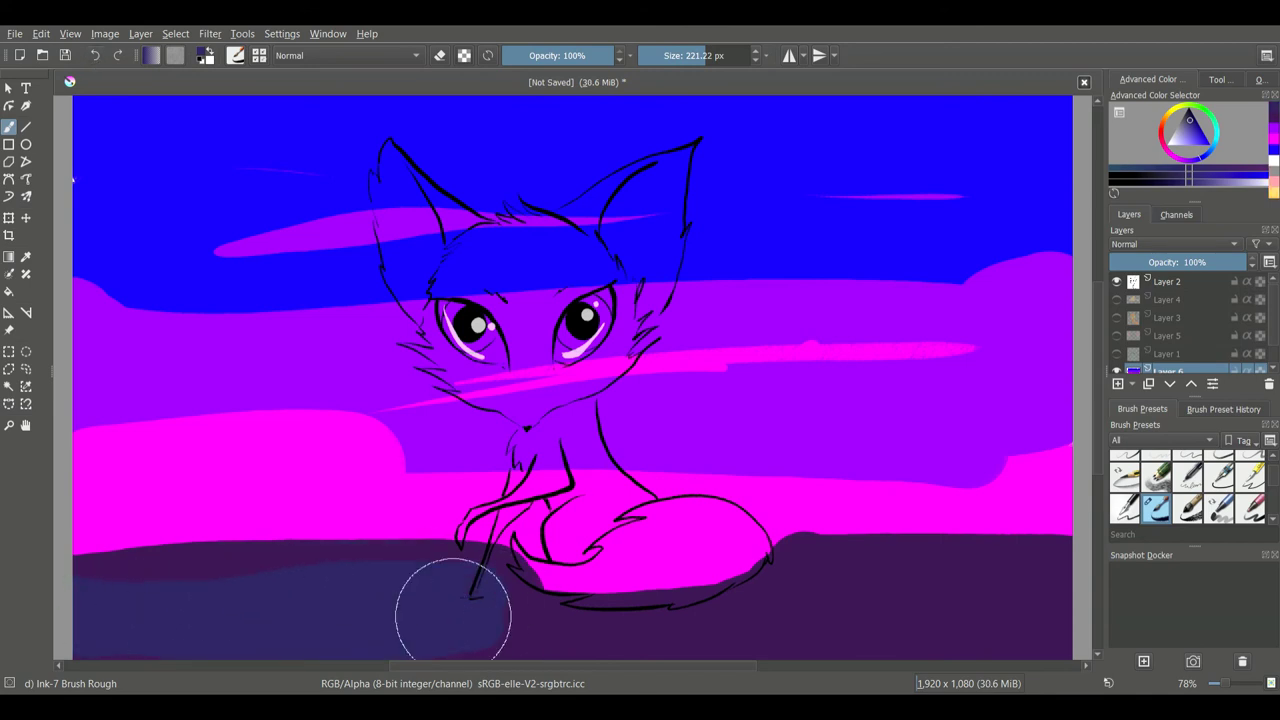
click(1274, 117)
mouse_move(745, 558)
mouse_down()
mouse_move(714, 570)
mouse_move(1021, 566)
mouse_up()
mouse_move(471, 549)
mouse_down()
mouse_move(812, 524)
mouse_move(1043, 543)
mouse_up()
Blend the magenta and purple bands and streaks of the lower sky with Blender Basic at 73.65 px.
scroll(1277, 500, down, 5)
scroll(1277, 500, up, 5)
click(1250, 462)
mouse_move(440, 418)
mouse_down()
mouse_move(468, 429)
mouse_move(347, 405)
mouse_move(204, 409)
mouse_move(869, 336)
mouse_move(553, 455)
mouse_move(704, 483)
mouse_move(512, 459)
mouse_move(596, 477)
mouse_move(419, 437)
mouse_move(741, 432)
mouse_move(730, 481)
mouse_move(1027, 481)
mouse_move(879, 481)
mouse_move(971, 499)
mouse_move(980, 450)
mouse_up()
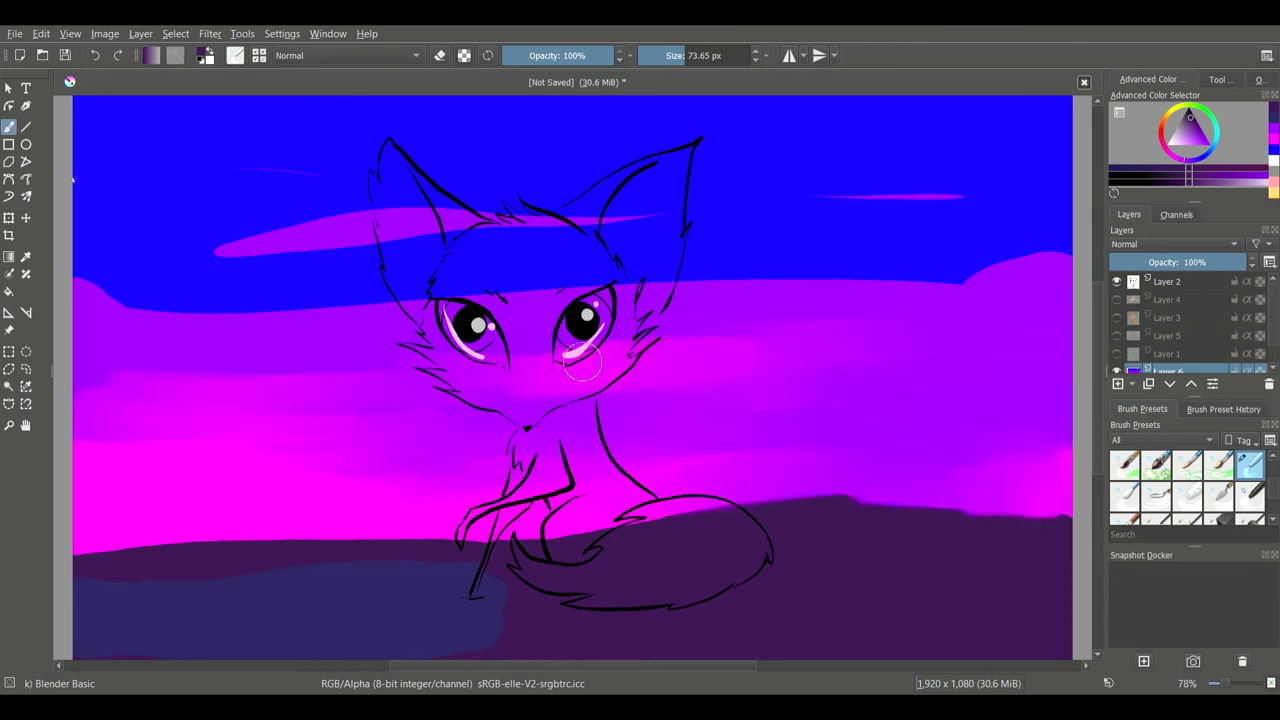
mouse_move(688, 321)
mouse_down()
mouse_move(1060, 280)
mouse_move(1018, 254)
mouse_move(937, 289)
mouse_move(878, 259)
mouse_up()
Blend the blue and purple upper sky at 227.85 px, and smooth the hill's upper edge at 51.18 px.
click(684, 58)
click(706, 56)
mouse_move(343, 236)
mouse_down()
mouse_move(136, 252)
mouse_move(629, 266)
mouse_move(142, 198)
mouse_move(594, 214)
mouse_move(157, 243)
mouse_move(423, 177)
mouse_move(838, 256)
mouse_up()
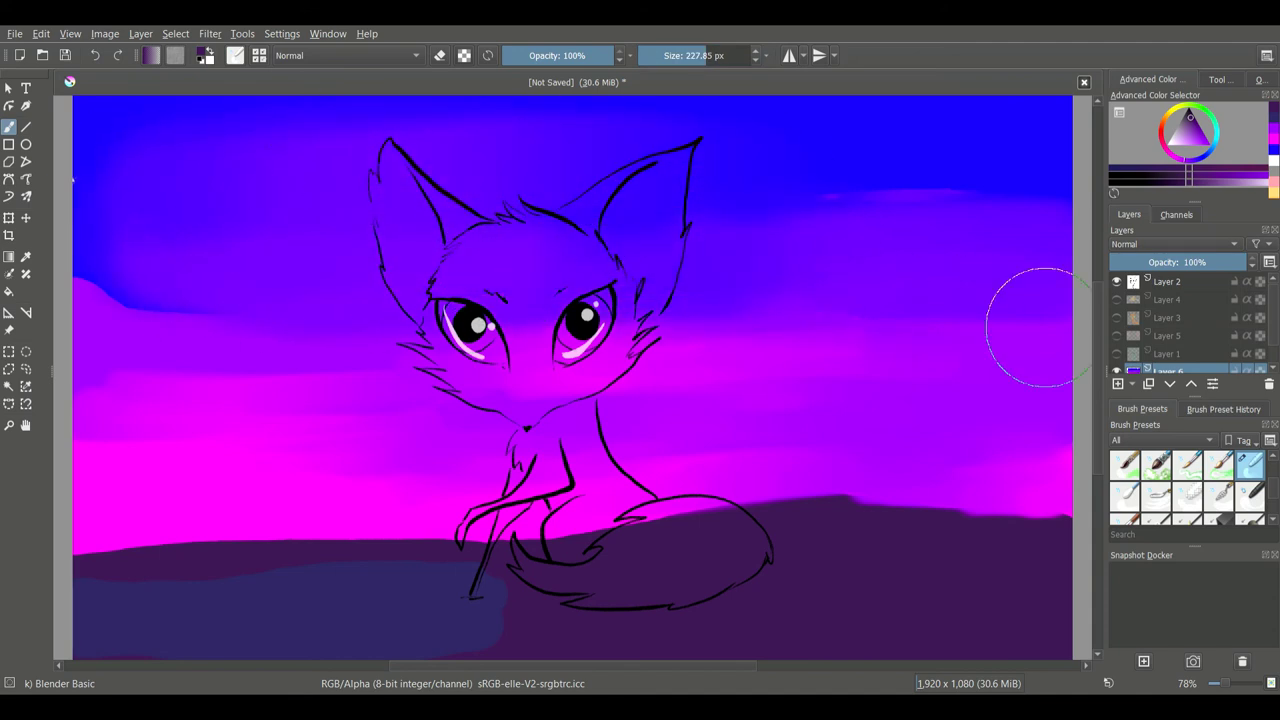
click(678, 55)
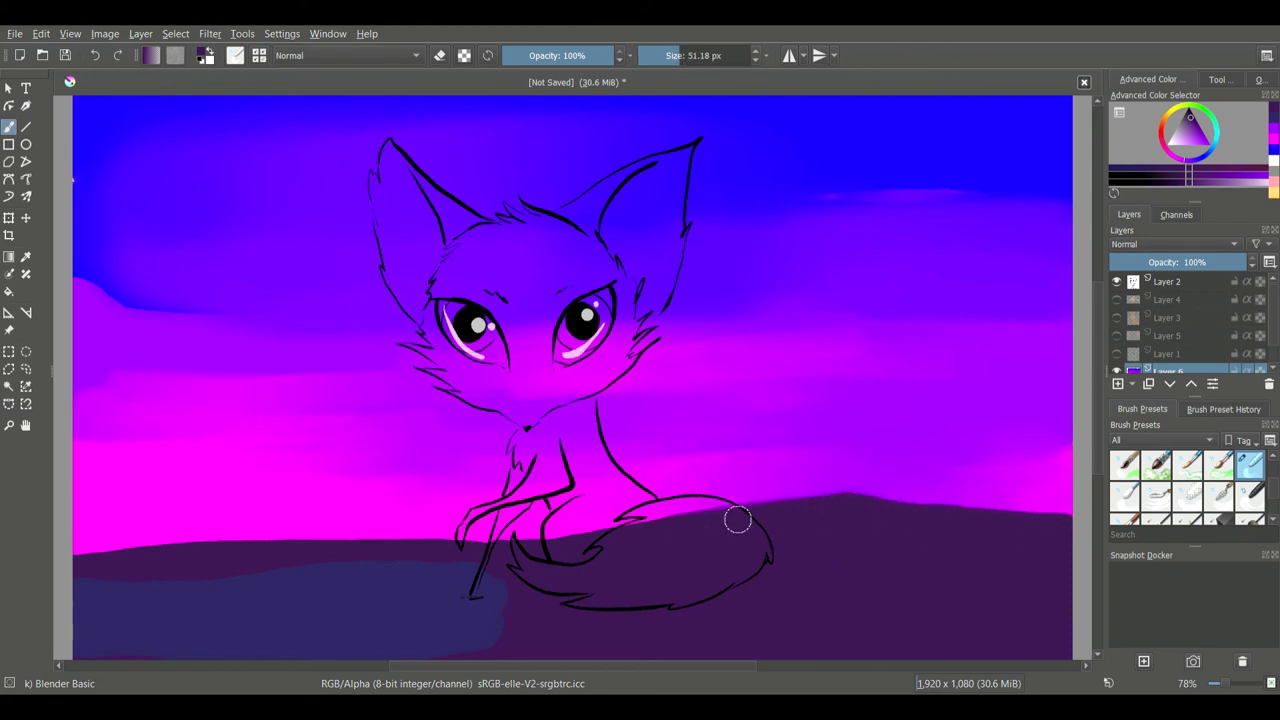
Erase the background inside the fox's haunch, muzzle, forehead and left ear with Eraser Circle at 23.75 px.
scroll(1218, 470, up, 5)
click(1125, 466)
mouse_move(666, 530)
mouse_down()
mouse_move(600, 541)
mouse_move(616, 520)
mouse_up()
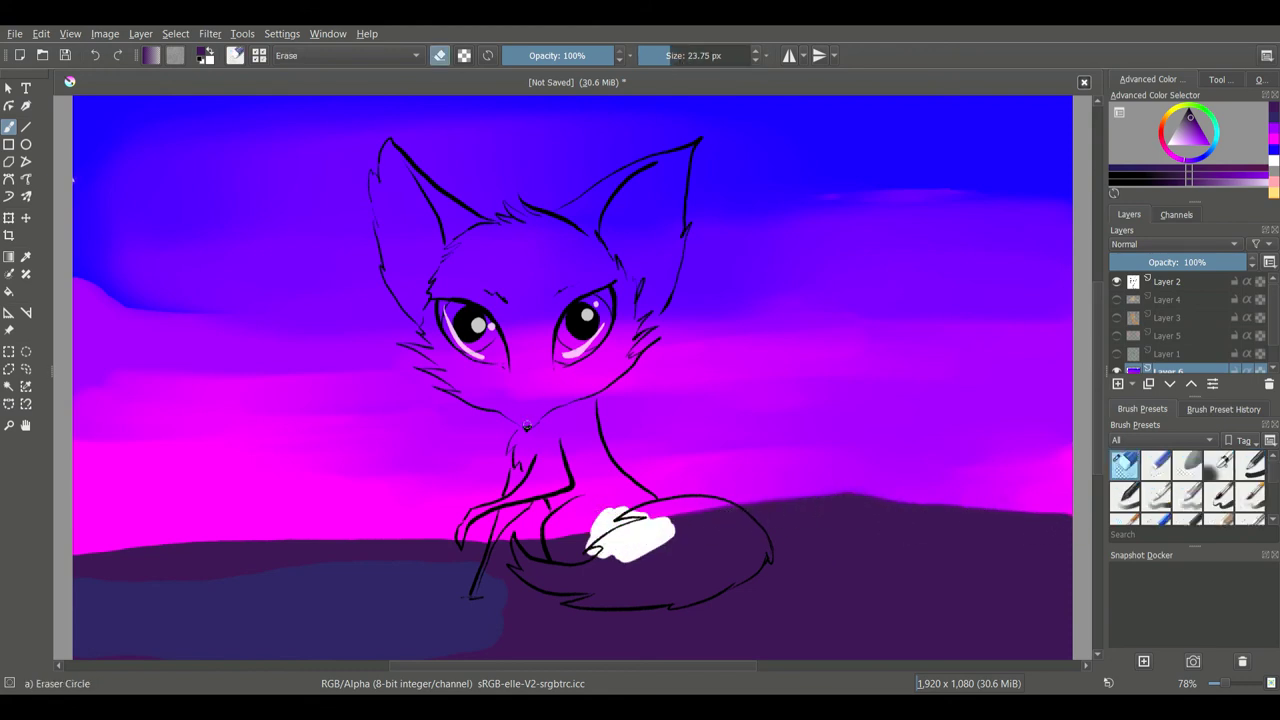
drag(528, 421, 518, 259)
mouse_move(524, 205)
mouse_down()
mouse_move(563, 236)
mouse_move(543, 278)
mouse_move(504, 234)
mouse_up()
mouse_move(391, 147)
mouse_down()
mouse_move(436, 234)
mouse_move(430, 198)
mouse_move(468, 231)
mouse_move(425, 204)
mouse_move(448, 338)
mouse_move(393, 281)
mouse_up()
Undo the last eraser stroke and clear the background from the rest of both ears and the forehead with the eraser at 51.18 px.
click(678, 56)
click(95, 55)
mouse_move(372, 178)
mouse_down()
mouse_move(394, 270)
mouse_move(391, 170)
mouse_up()
mouse_move(470, 218)
mouse_down()
mouse_move(494, 272)
mouse_move(470, 310)
mouse_move(525, 266)
mouse_move(563, 324)
mouse_move(651, 201)
mouse_up()
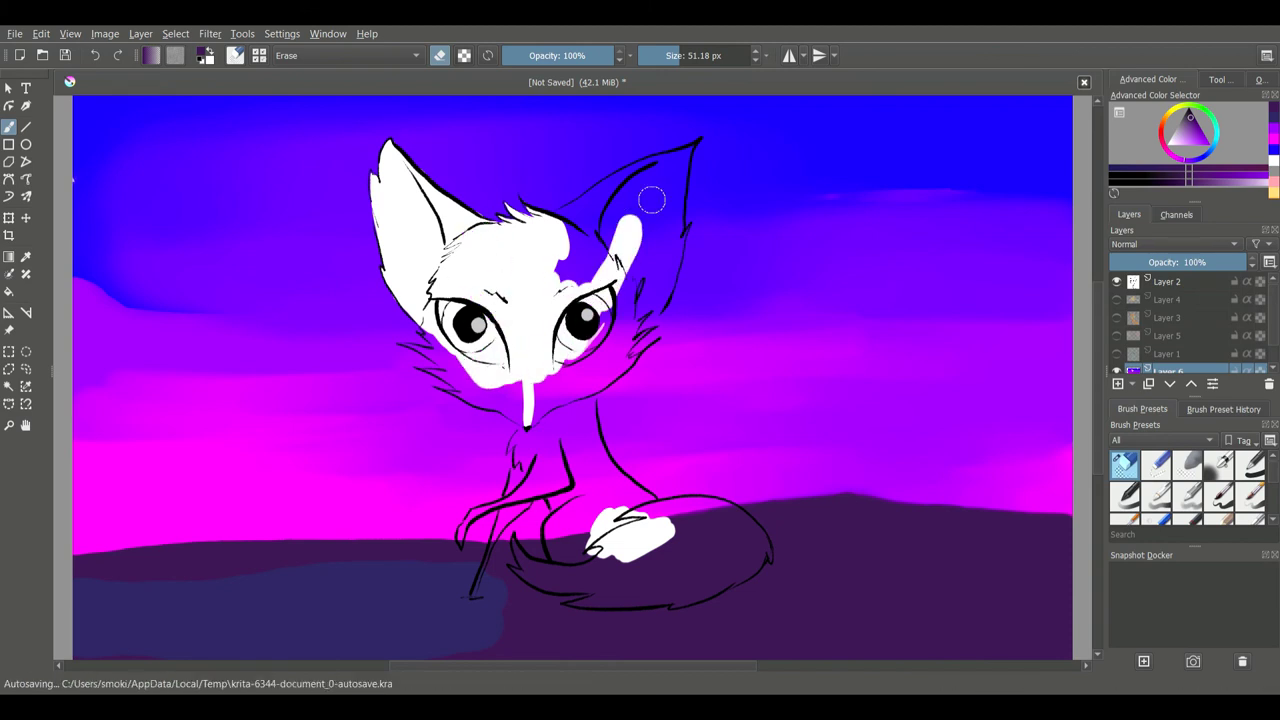
mouse_move(677, 143)
mouse_down()
mouse_move(557, 225)
mouse_move(607, 186)
mouse_move(689, 155)
mouse_move(666, 256)
mouse_move(634, 284)
mouse_move(595, 240)
mouse_move(679, 240)
mouse_up()
mouse_move(662, 290)
mouse_down()
mouse_move(615, 348)
mouse_move(576, 365)
mouse_move(635, 335)
mouse_up()
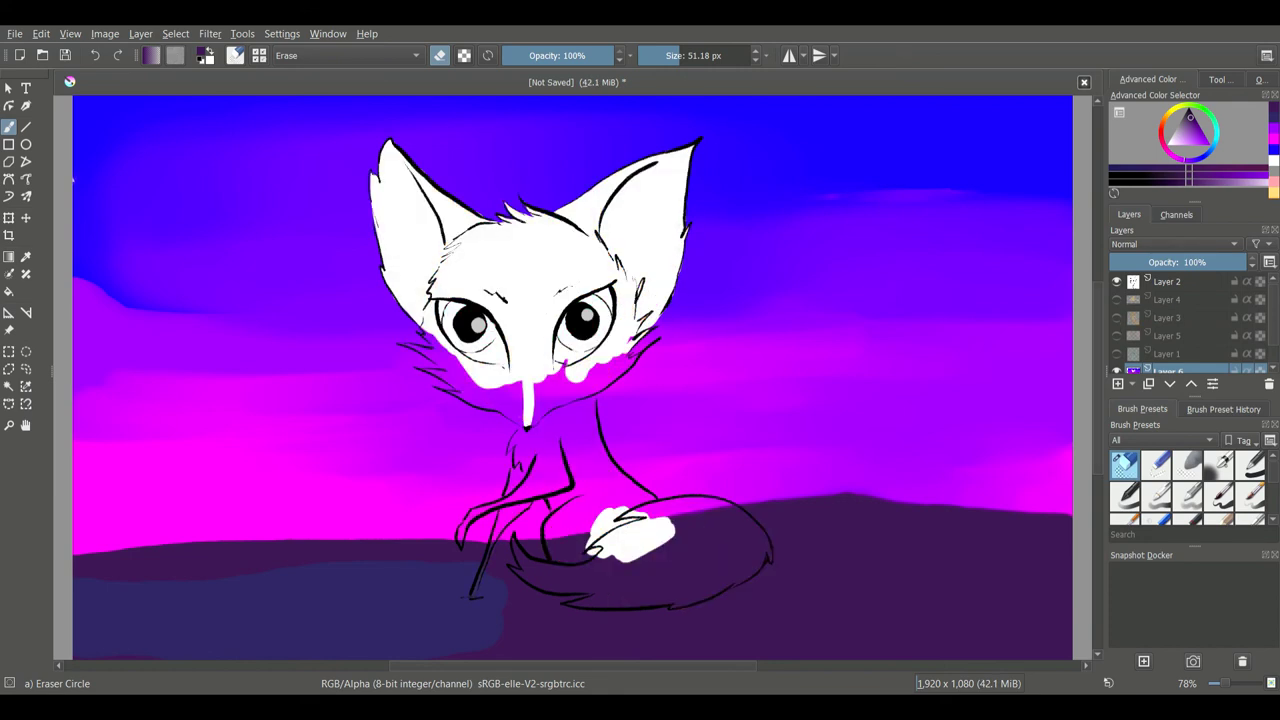
Erase the background from the fox's muzzle, chin and both lower cheeks with Eraser Circle at 51.18 px.
click(1117, 319)
click(1117, 319)
mouse_move(527, 411)
mouse_down()
mouse_move(532, 441)
mouse_move(543, 379)
mouse_move(605, 382)
mouse_up()
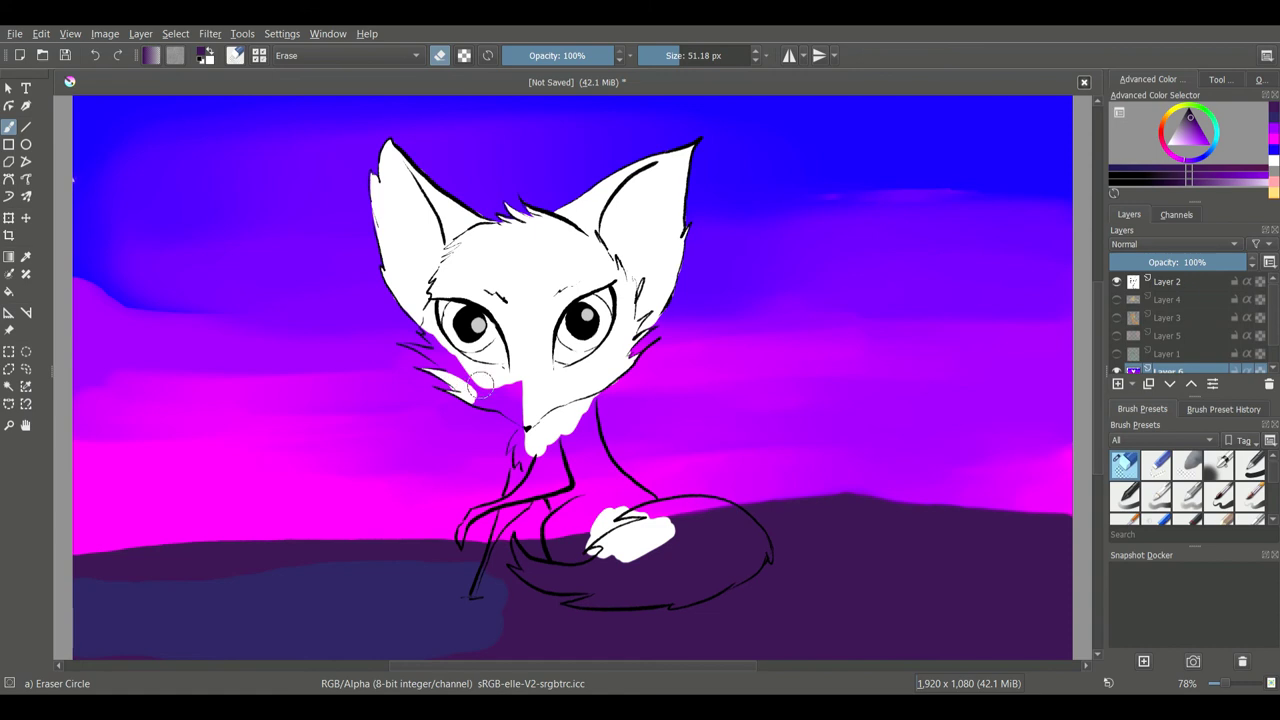
drag(435, 355, 474, 396)
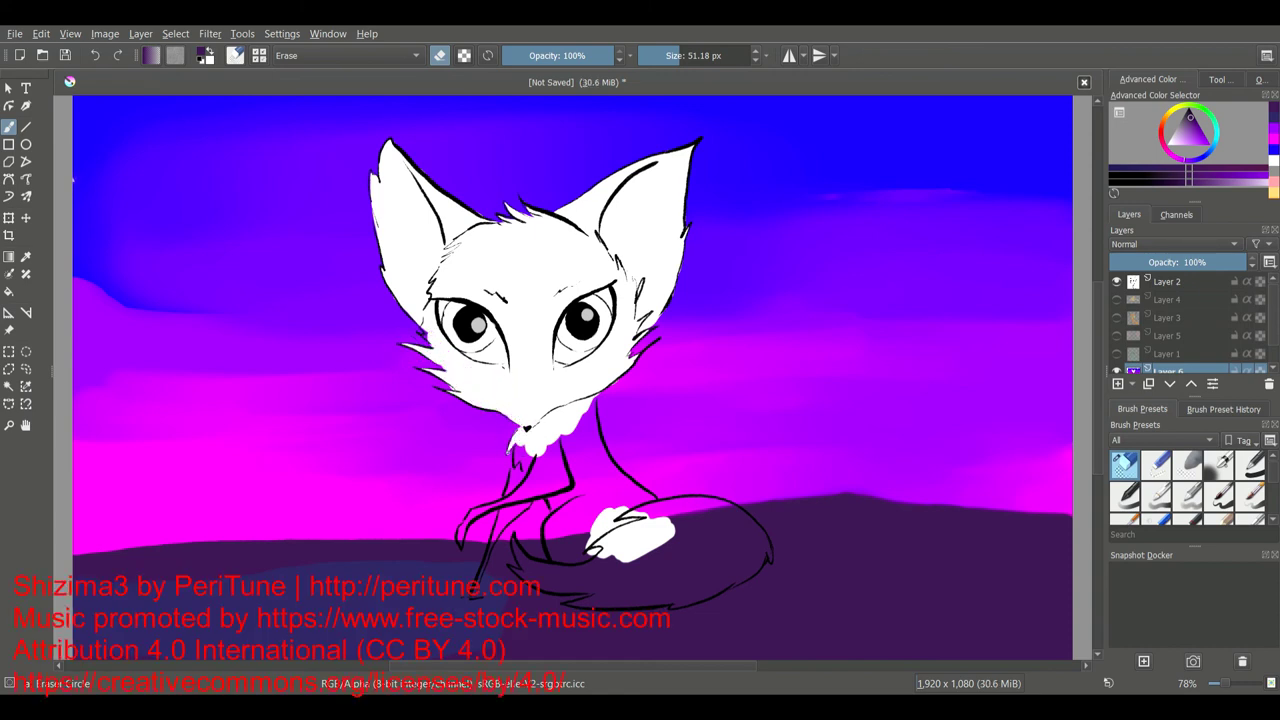
Clear the background inside the fox's chest, body, front legs and whole tail with the eraser at 51.18 px.
mouse_move(522, 462)
mouse_down()
mouse_move(557, 505)
mouse_move(566, 490)
mouse_move(562, 505)
mouse_move(544, 463)
mouse_move(600, 491)
mouse_move(607, 465)
mouse_move(614, 503)
mouse_up()
mouse_move(563, 563)
mouse_down()
mouse_move(583, 528)
mouse_move(612, 552)
mouse_up()
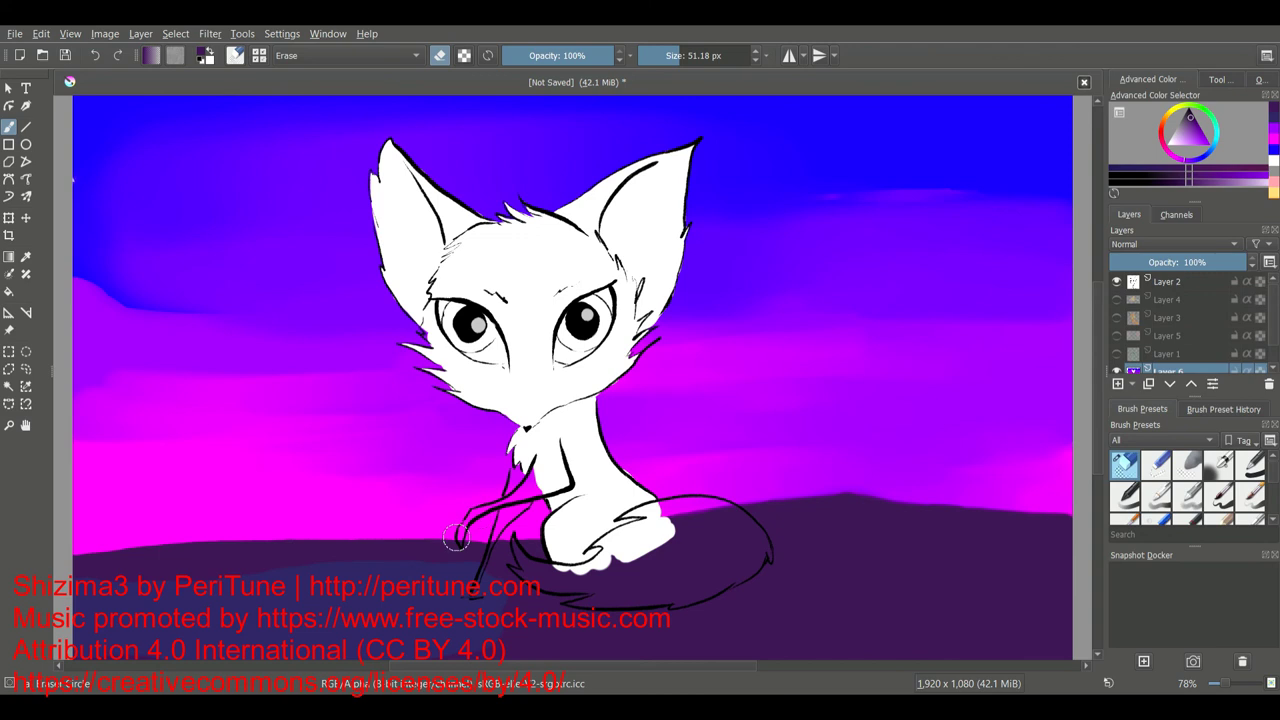
drag(526, 491, 520, 465)
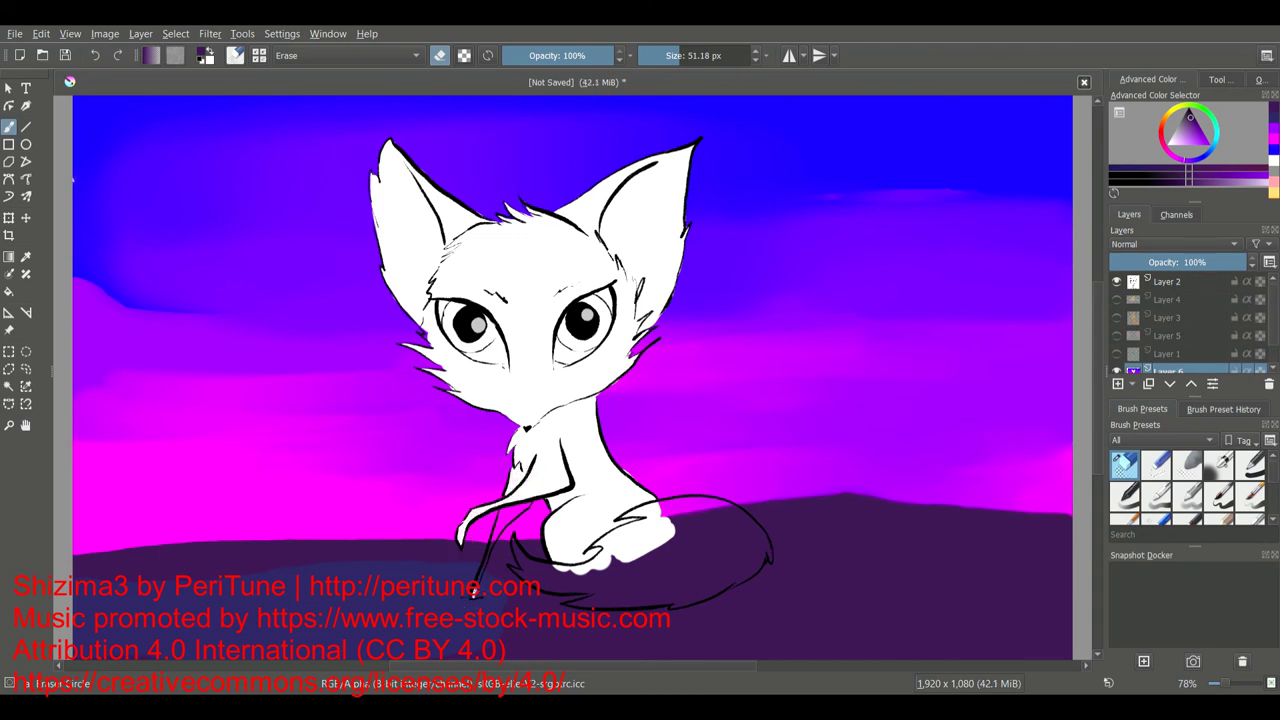
drag(522, 558, 614, 570)
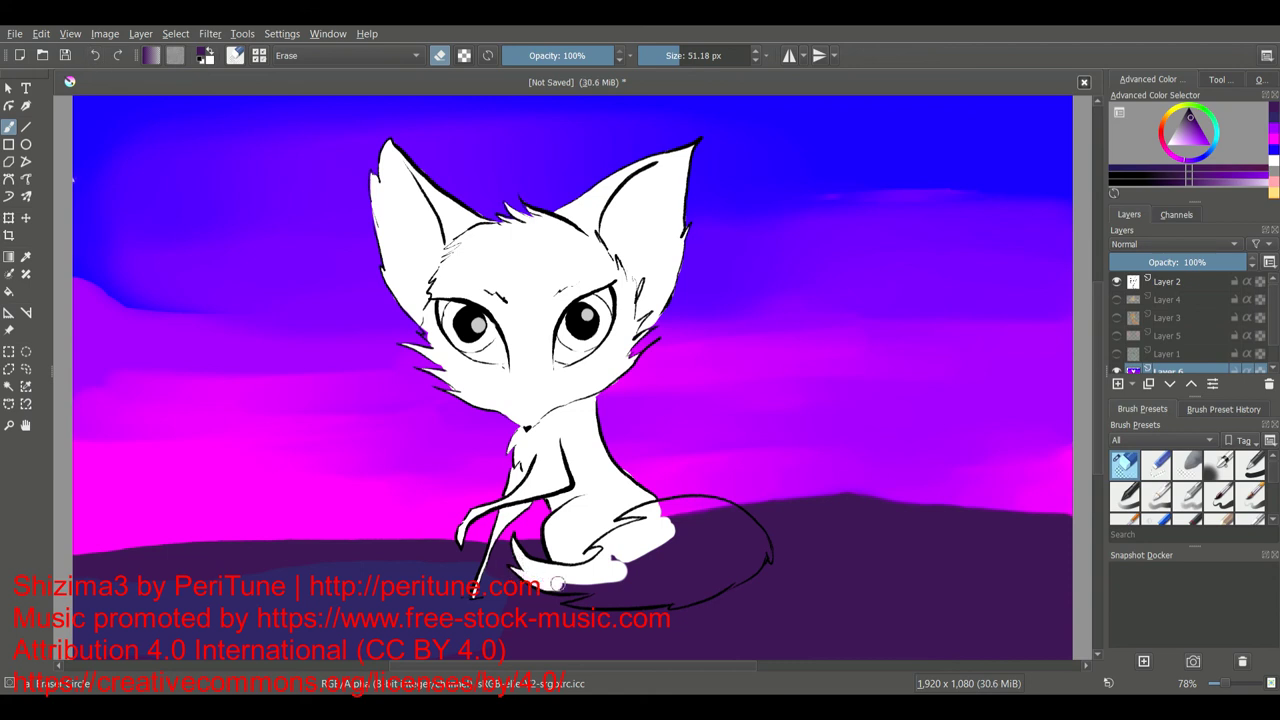
mouse_move(592, 585)
mouse_down()
mouse_move(651, 562)
mouse_move(668, 539)
mouse_move(695, 558)
mouse_move(594, 602)
mouse_move(680, 586)
mouse_move(593, 590)
mouse_move(744, 607)
mouse_move(679, 584)
mouse_move(679, 601)
mouse_move(718, 581)
mouse_move(699, 569)
mouse_move(693, 533)
mouse_move(661, 510)
mouse_move(695, 504)
mouse_move(751, 537)
mouse_move(701, 525)
mouse_move(758, 535)
mouse_up()
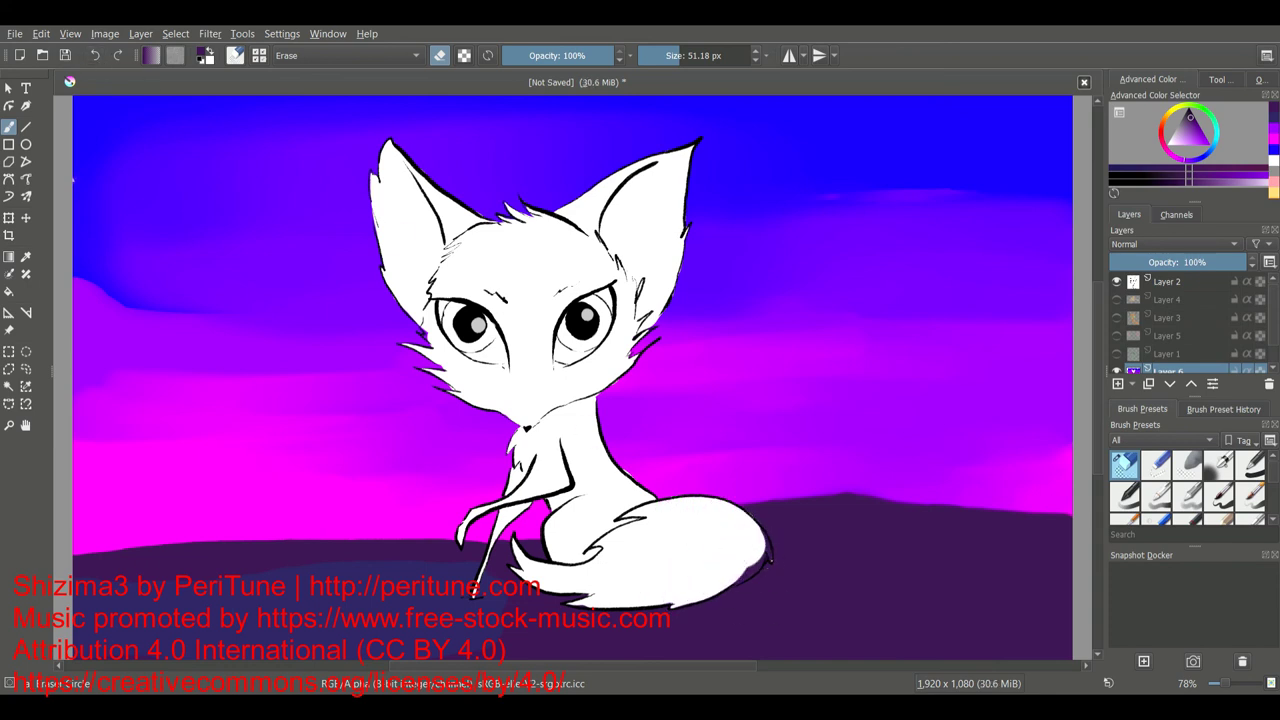
drag(773, 533, 740, 573)
Preview the fox's colours on Layer 3 and Layer 5 against the background, and hide both layers again.
click(1116, 317)
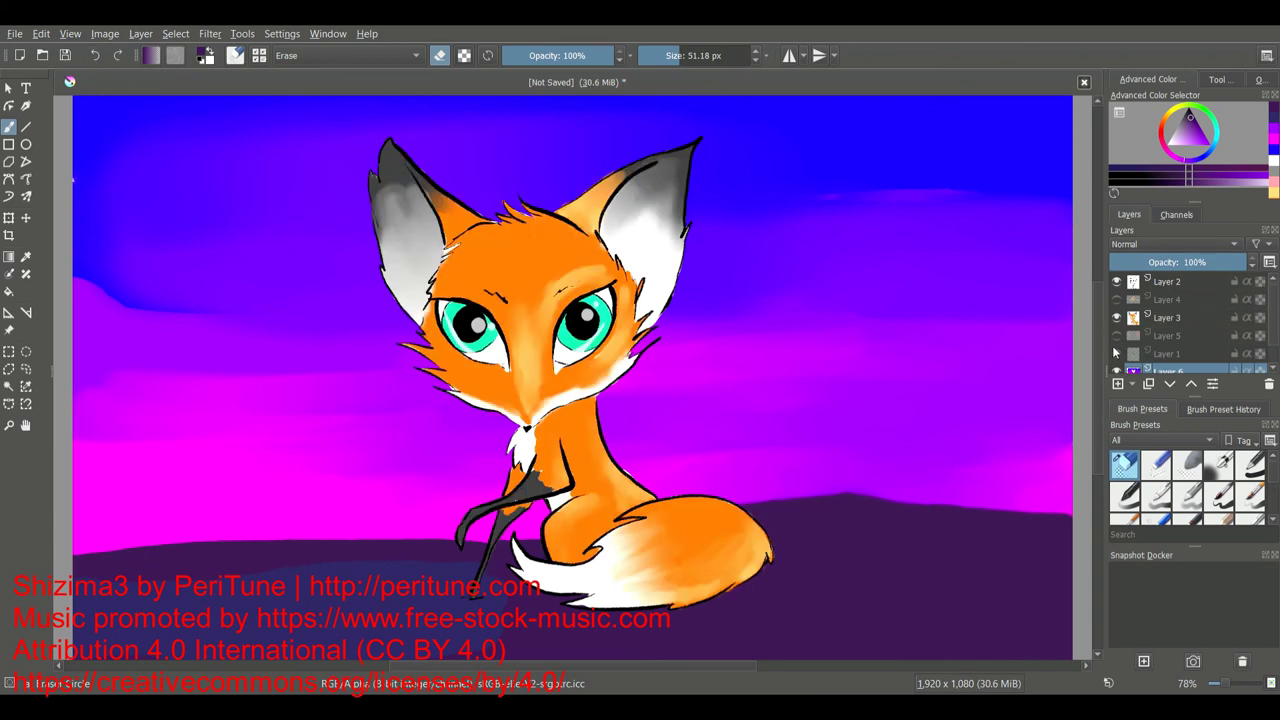
click(1116, 335)
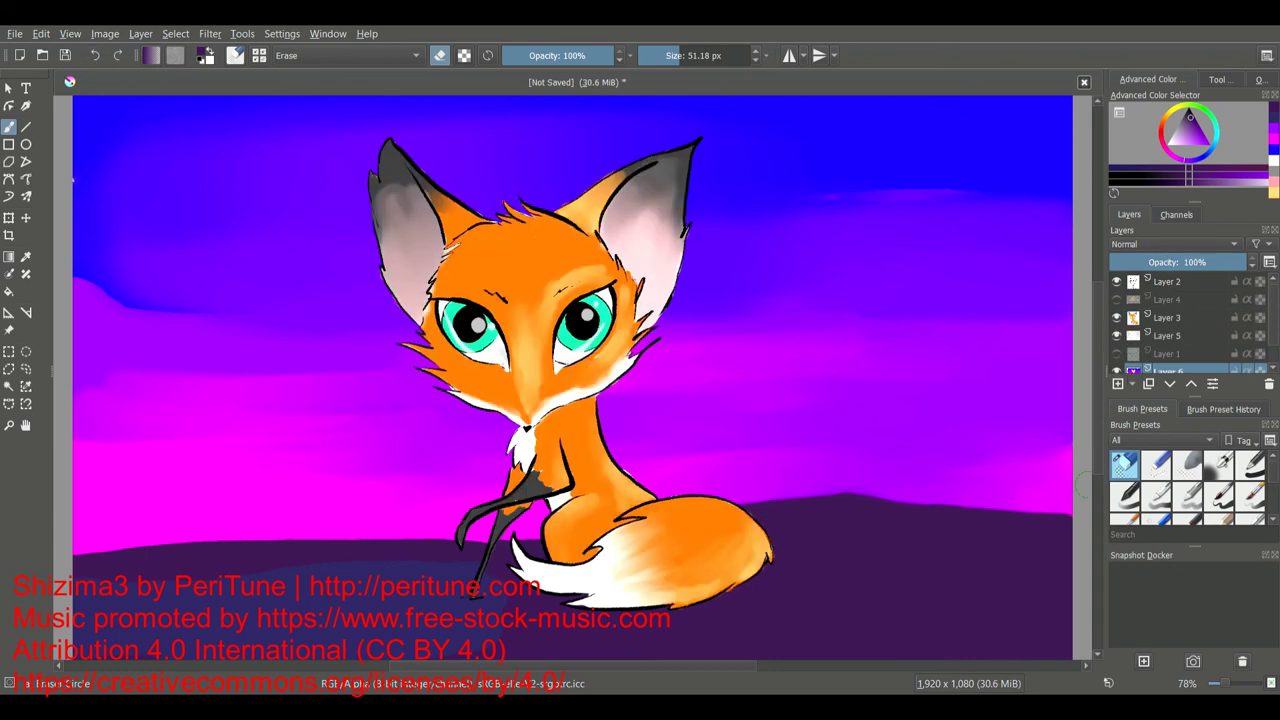
drag(1117, 335, 1120, 295)
Dab a coral-pink spot and black ripples into the pond below the paw with Ink-7 Brush Rough at 221.22 px.
click(1275, 193)
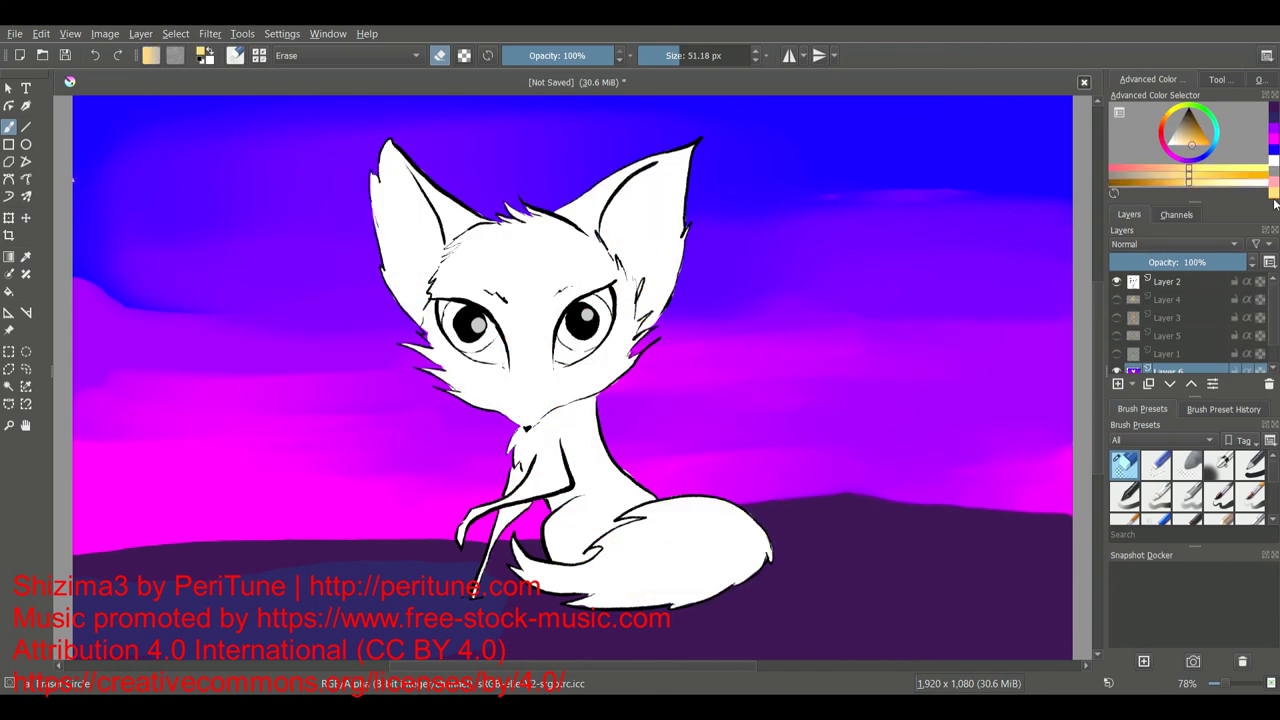
click(1183, 171)
scroll(1273, 481, down, 2)
click(1156, 506)
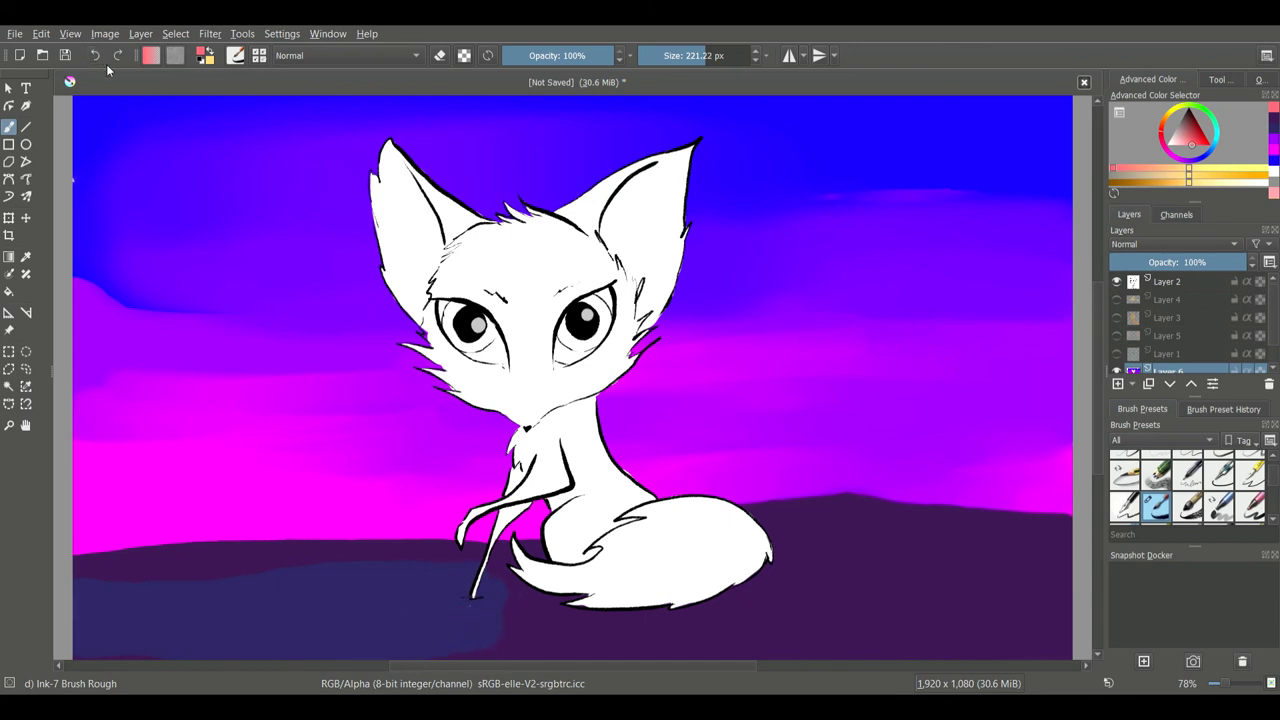
click(437, 647)
click(1189, 110)
click(452, 637)
mouse_move(457, 632)
mouse_down()
mouse_move(401, 617)
mouse_move(426, 601)
mouse_move(411, 609)
mouse_move(468, 625)
mouse_up()
click(421, 604)
drag(472, 626, 490, 628)
click(488, 638)
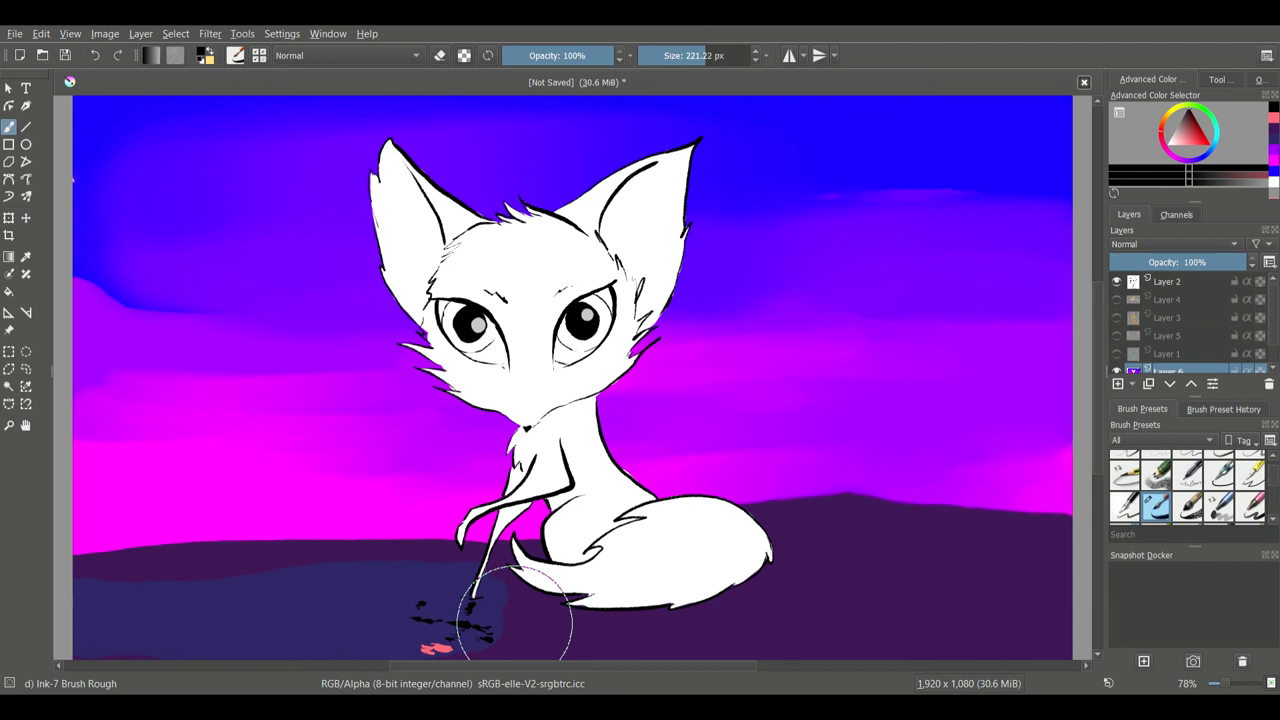
Draw thin black ripple lines across the pond's surface and along its upper edge with the rough ink brush.
drag(130, 616, 196, 607)
drag(200, 620, 320, 603)
drag(320, 641, 361, 640)
drag(356, 583, 385, 582)
drag(78, 575, 135, 582)
drag(200, 575, 240, 572)
drag(300, 563, 390, 557)
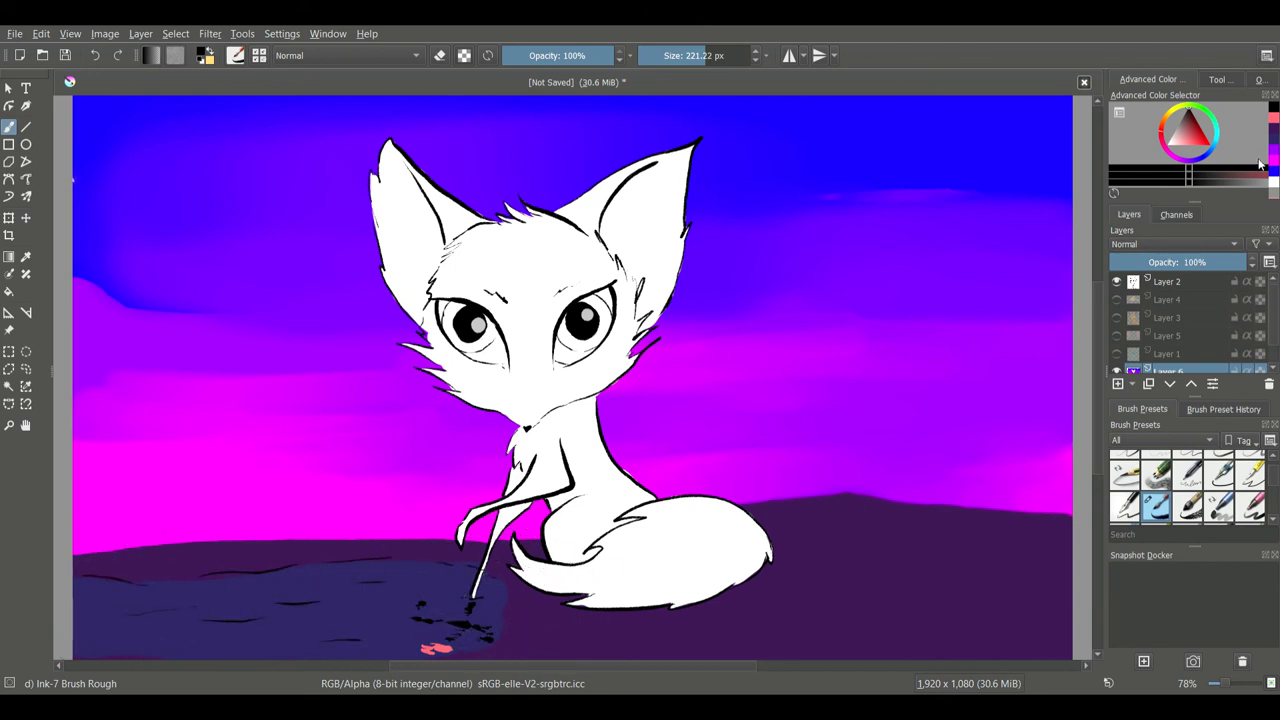
Dot small white highlights onto the ends of the pond's ripple lines with the rough ink brush.
click(1260, 166)
click(395, 583)
click(322, 601)
click(362, 639)
click(193, 607)
click(297, 569)
click(267, 619)
click(394, 564)
click(494, 582)
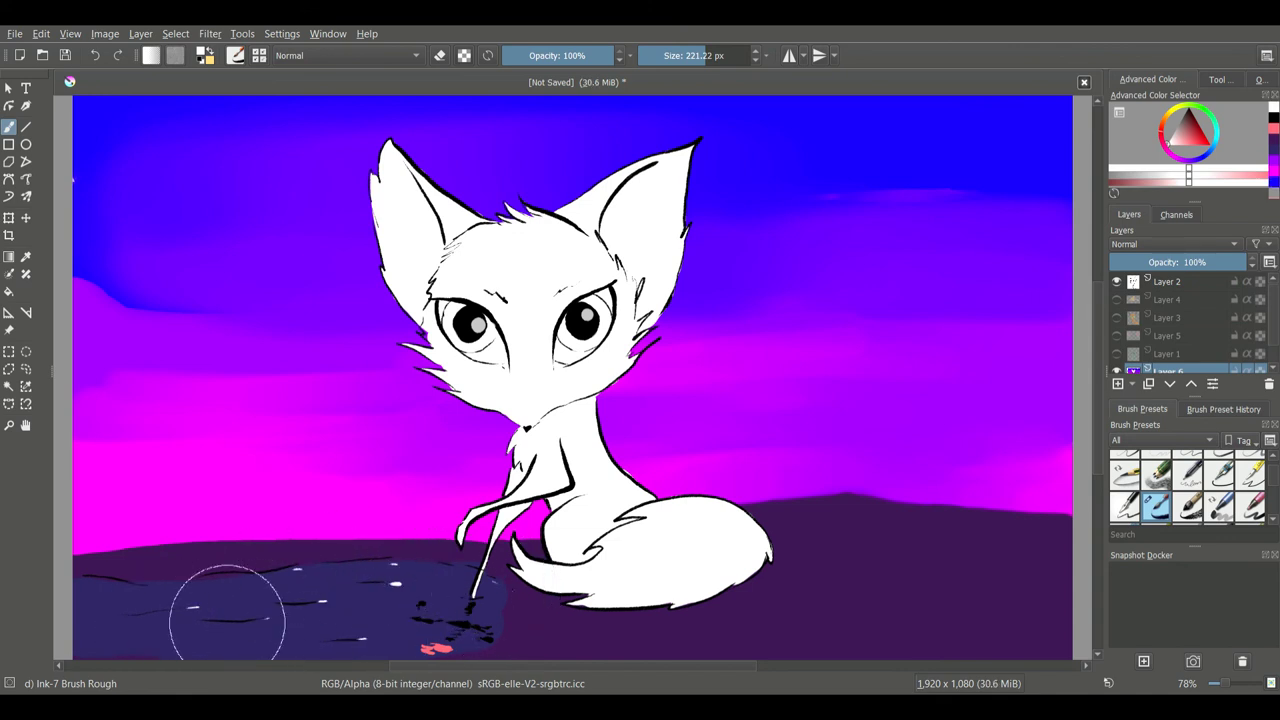
Smudge the pink spot and black ripples below the paw with Blender Basic at 5.80 px, undoing unwanted strokes.
scroll(1188, 487, down, 2)
click(1250, 505)
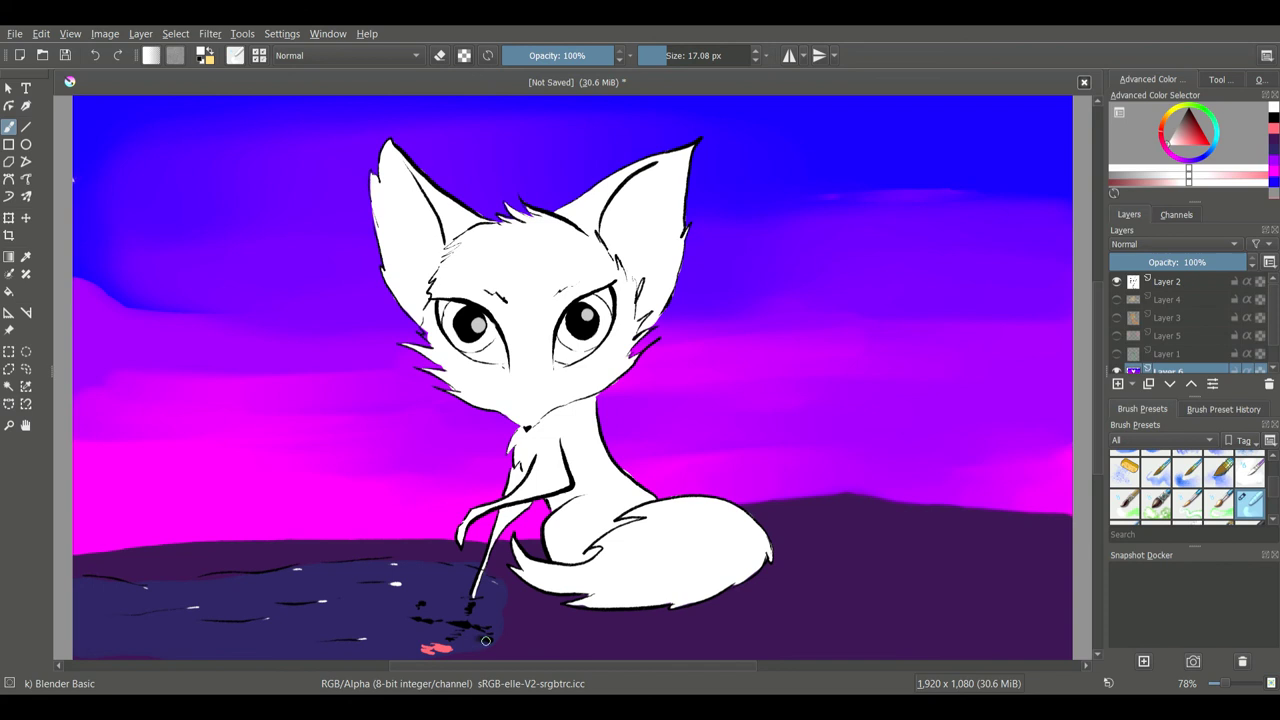
drag(460, 647, 416, 650)
click(95, 55)
drag(683, 58, 665, 72)
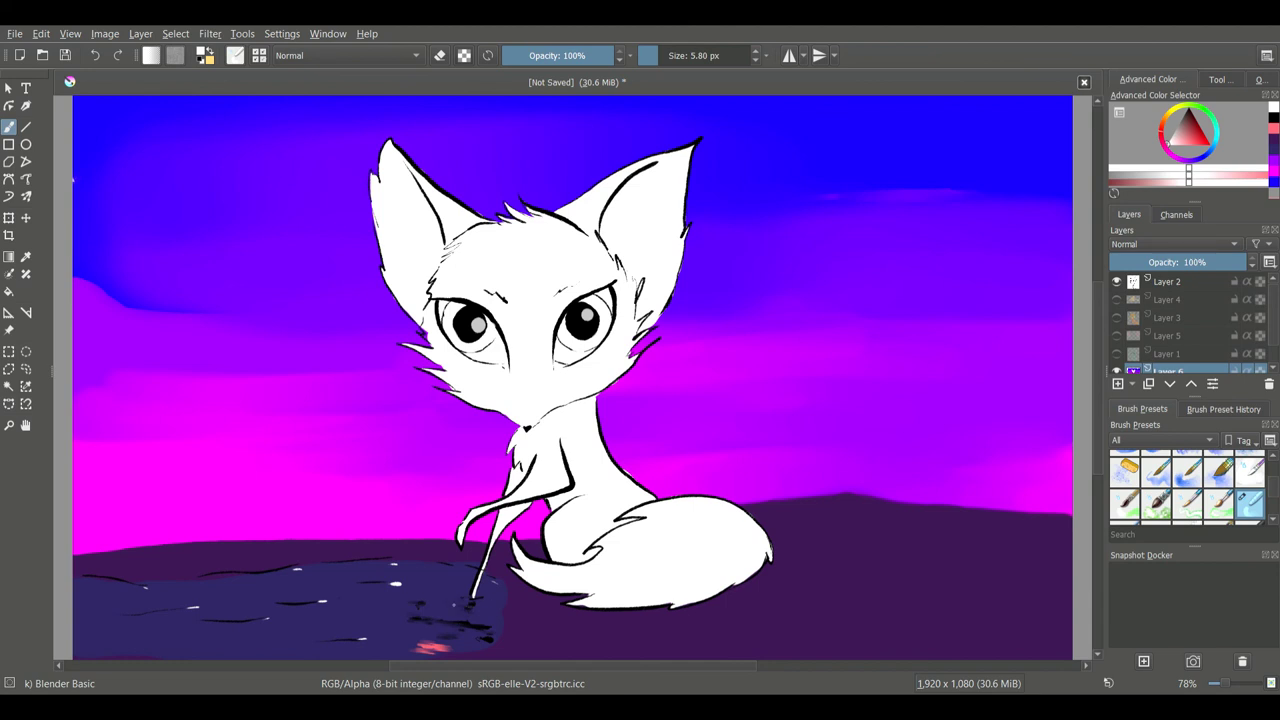
click(96, 57)
Touch up the pond's right edge in dark purple with Ink-7 Brush Rough, and show Layer 3 and Layer 5.
click(1274, 151)
scroll(1265, 485, down, 5)
click(1156, 505)
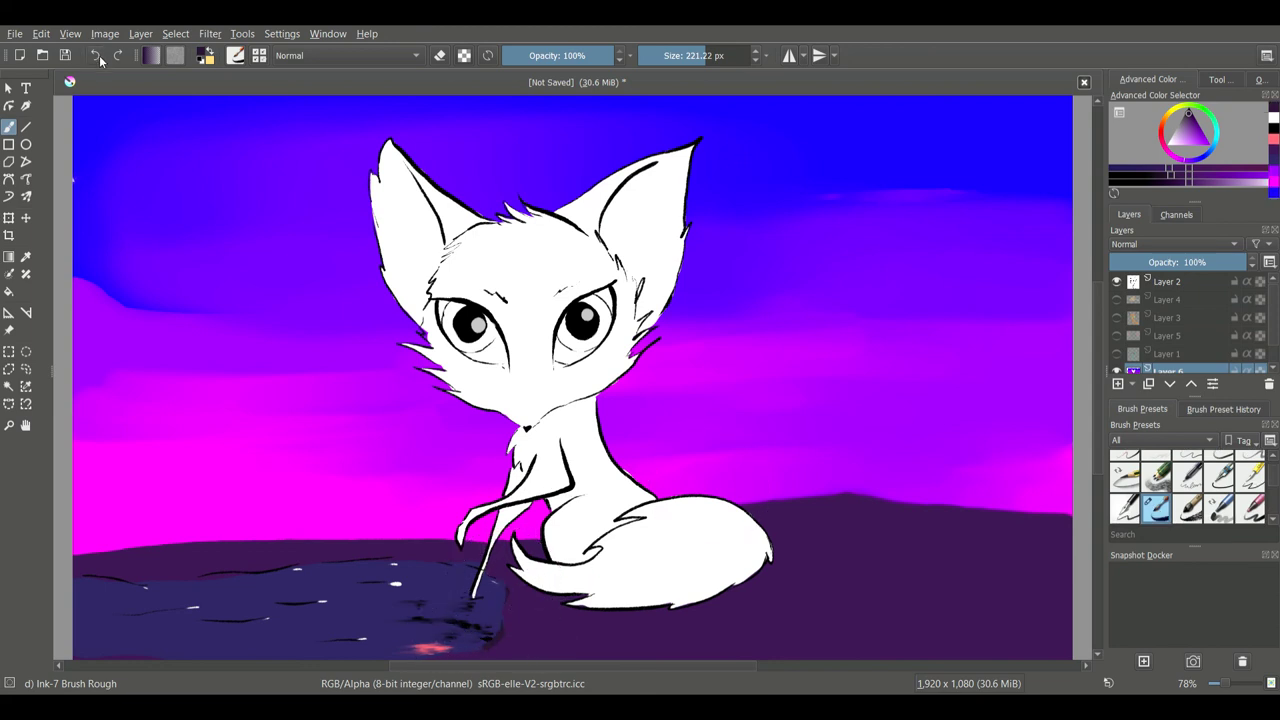
drag(492, 641, 492, 598)
click(1116, 316)
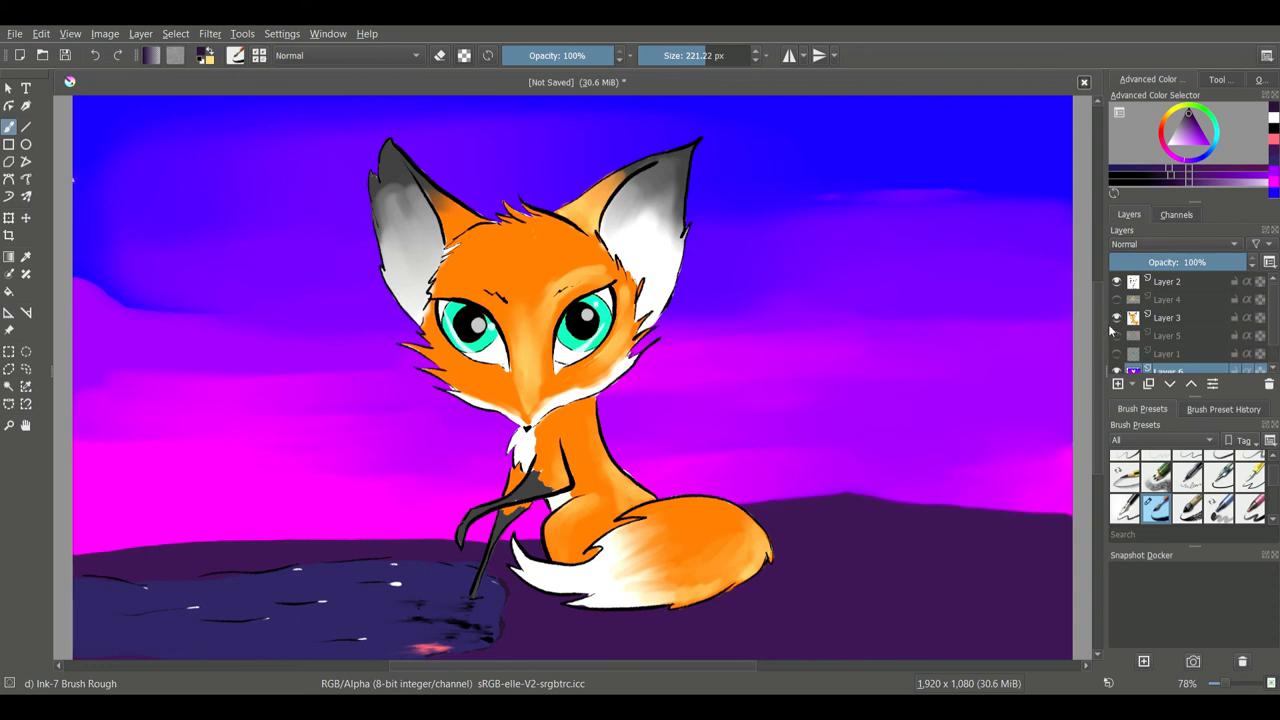
click(1117, 335)
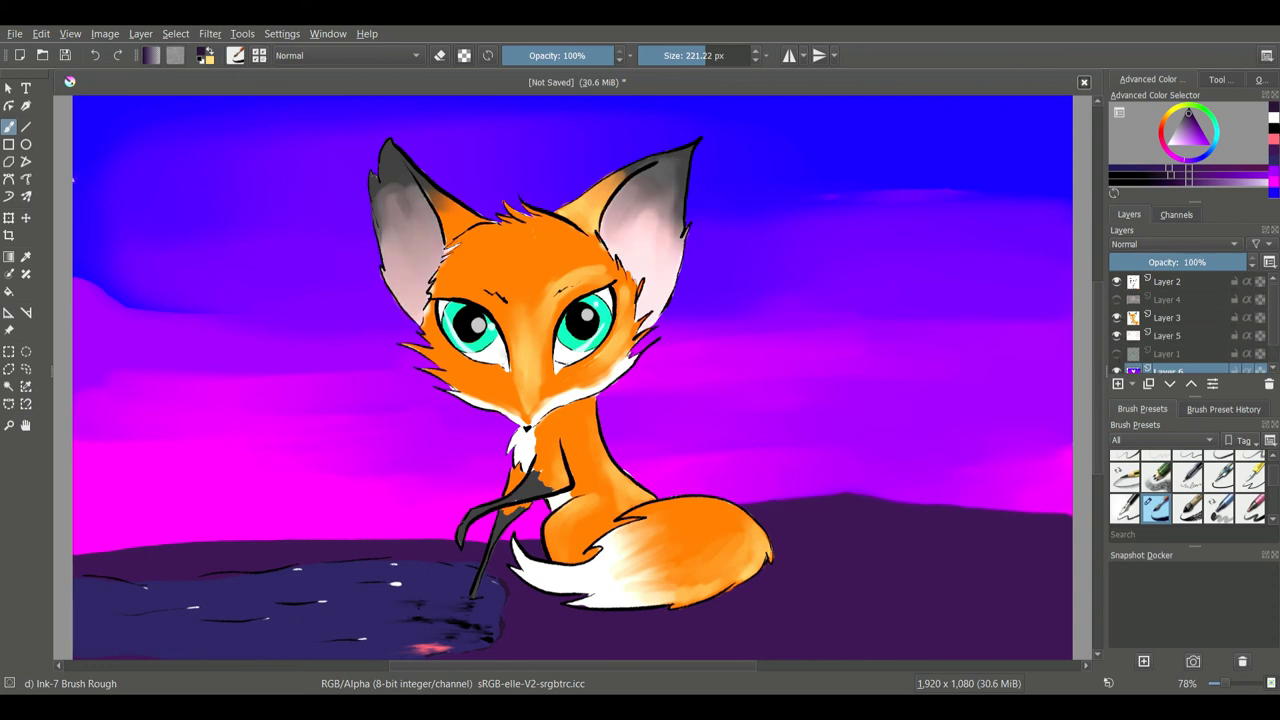
Write the artist's signature and date in black on the hill beside the tail at 10.02 px, undoing the first attempts.
click(1188, 110)
click(671, 56)
drag(784, 546, 794, 604)
drag(778, 541, 771, 618)
key(ctrl+z)
key(ctrl+z)
key([)
key([)
key([)
drag(782, 526, 776, 596)
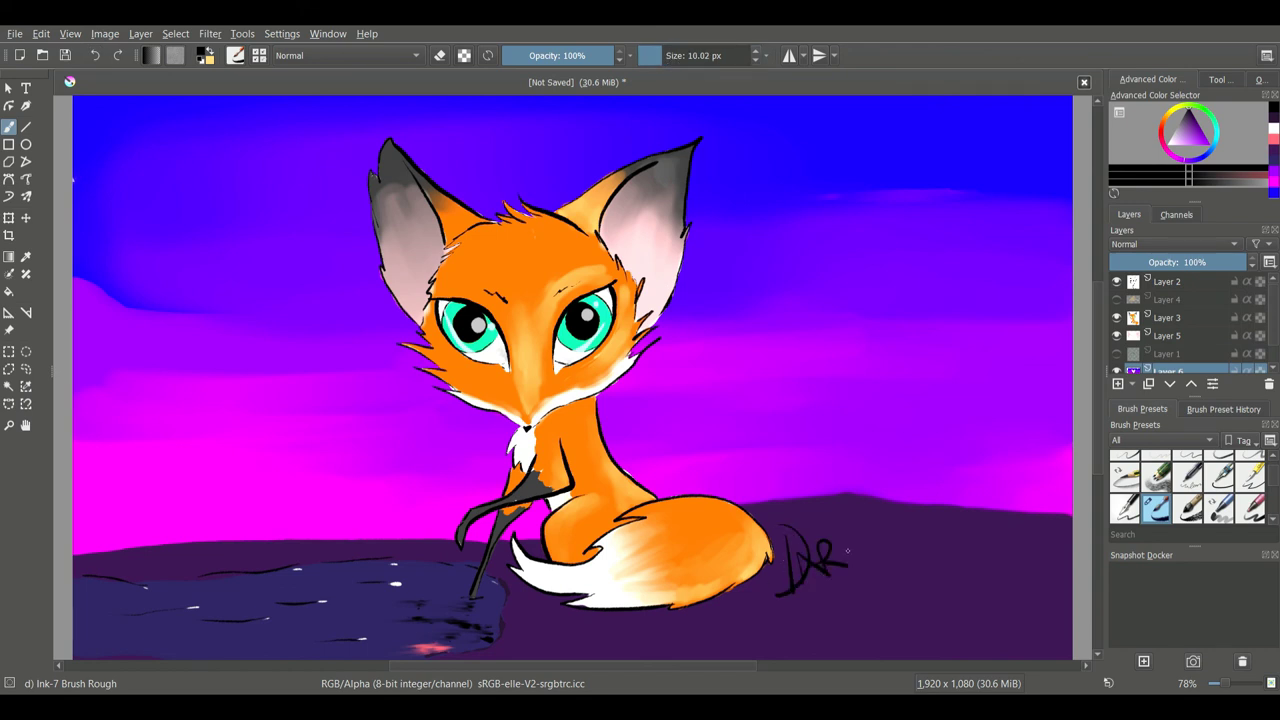
drag(848, 567, 959, 604)
Blend the blue and purple bands at the sky's left edge with Blender Basic at 76.85 px.
scroll(1275, 473, down, 5)
scroll(1275, 477, down, 6)
click(1250, 488)
click(686, 56)
mouse_move(134, 307)
mouse_down()
mouse_move(178, 307)
mouse_move(95, 285)
mouse_up()
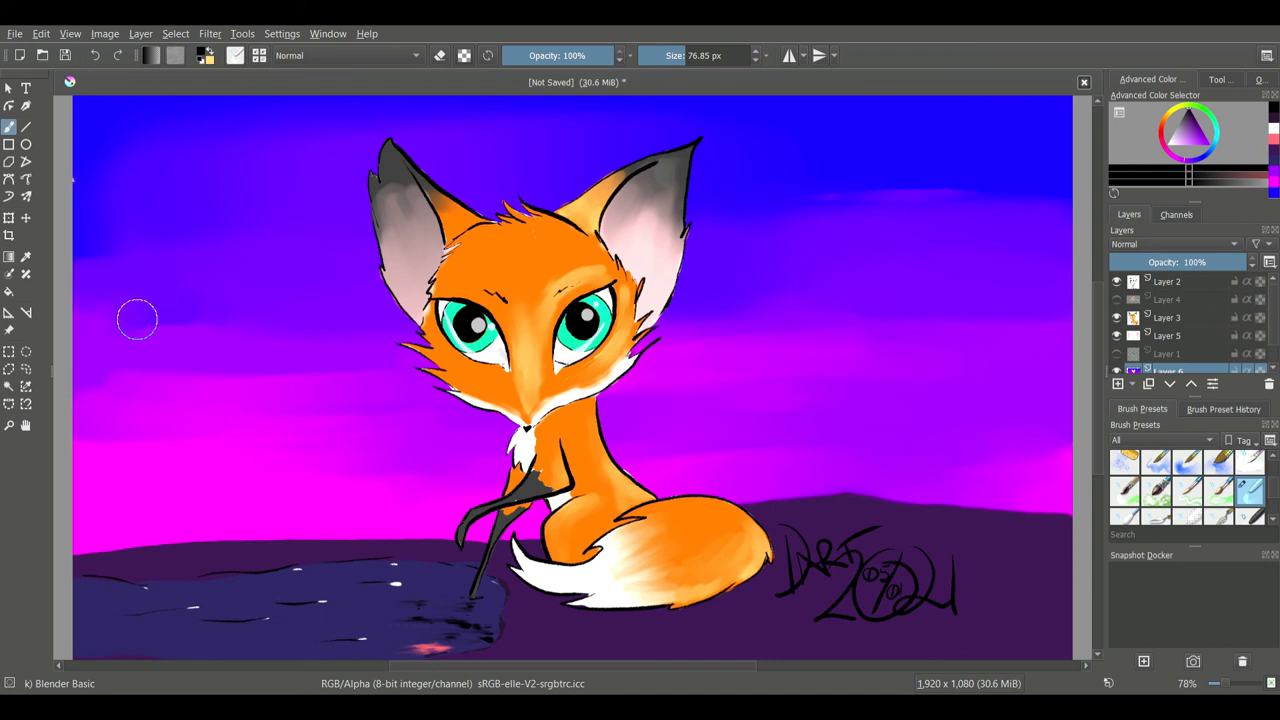
Hand-letter the name title in coral pink on Layer 2 in the upper-left sky at 10.02 px, with a zigzag underline flourish.
click(1273, 139)
drag(1273, 481, 1273, 482)
click(1162, 285)
drag(120, 267, 133, 259)
drag(1273, 488, 1273, 475)
click(1156, 492)
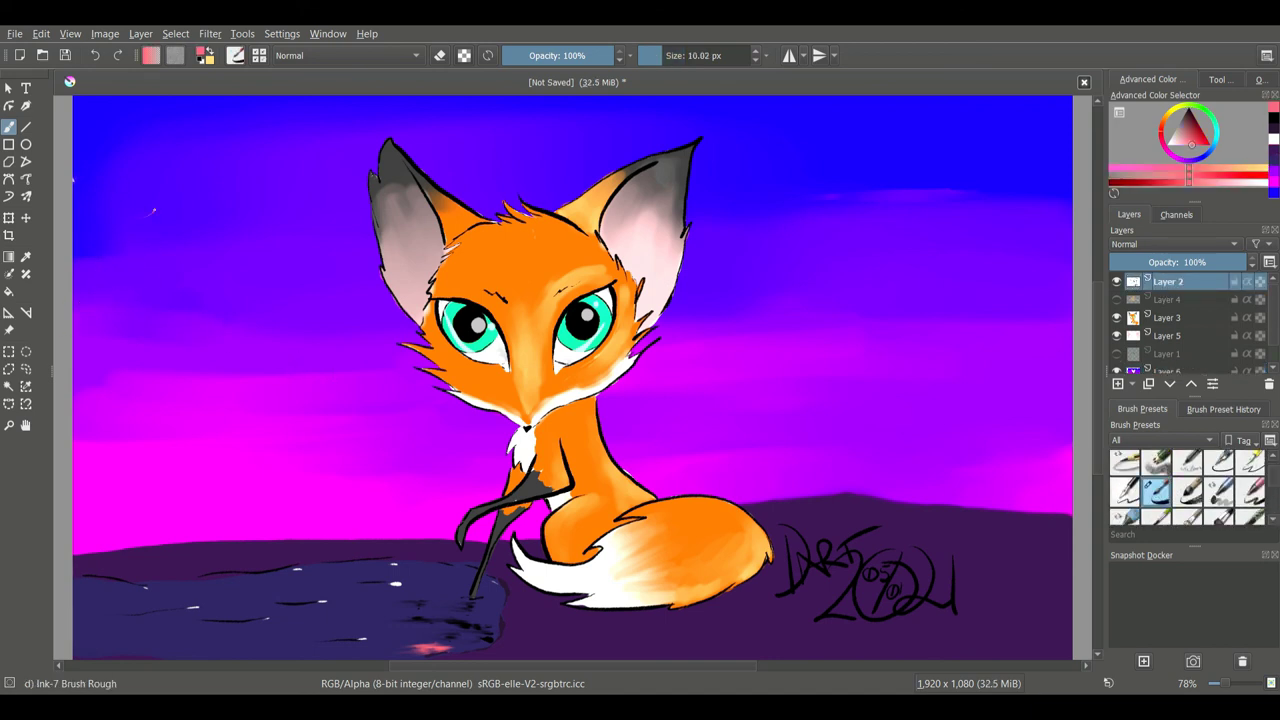
click(97, 56)
drag(132, 210, 188, 242)
drag(175, 156, 209, 260)
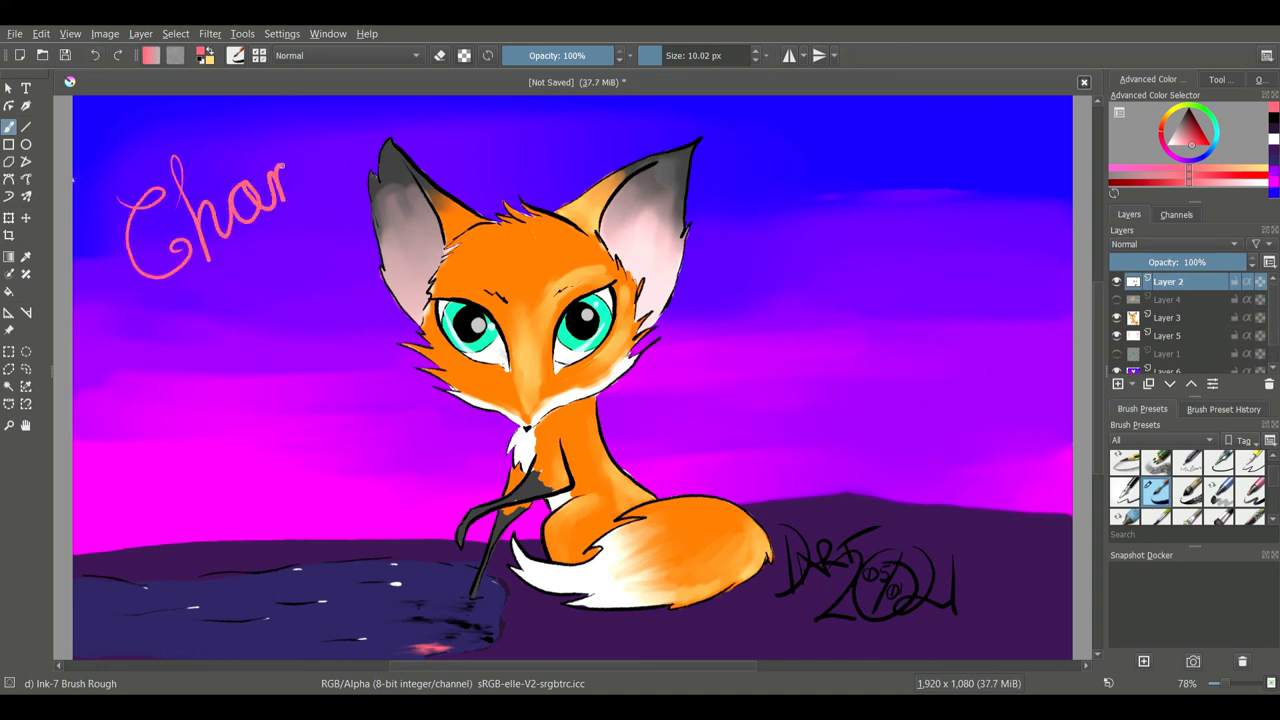
drag(285, 166, 328, 158)
drag(200, 286, 330, 288)
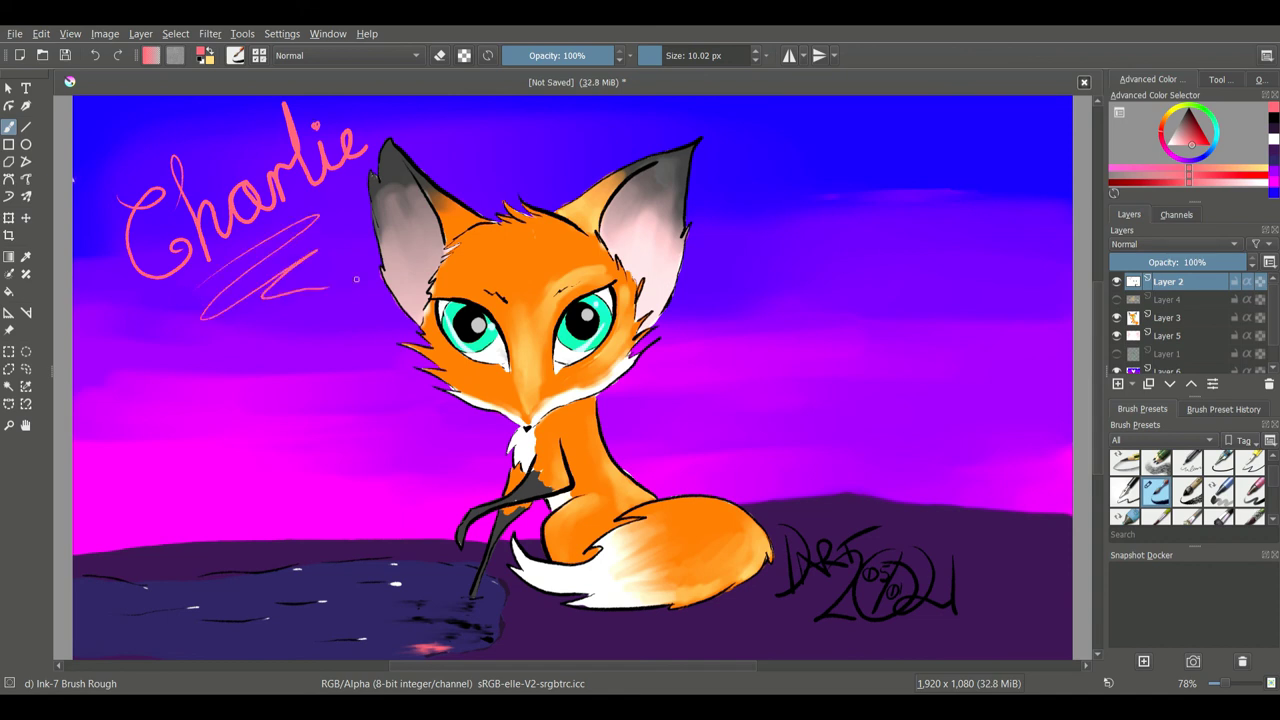
Paint white stars across the upper sky on Layer 6 with the Texture Starfield brush at 250 px.
drag(1272, 475, 1273, 496)
click(1242, 492)
click(1156, 515)
click(1275, 138)
scroll(1168, 370, down, 2)
click(1168, 353)
mouse_move(962, 155)
mouse_down()
mouse_move(788, 120)
mouse_move(336, 126)
mouse_up()
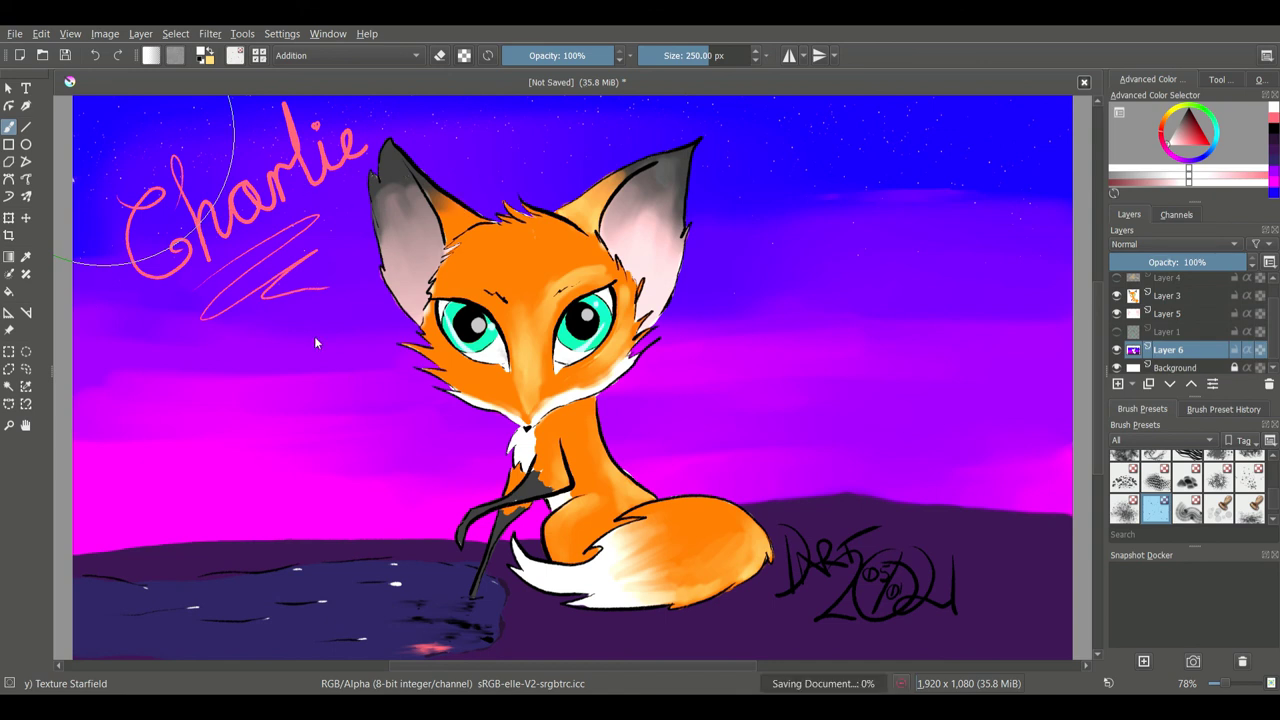
scroll(316, 339, up, 1)
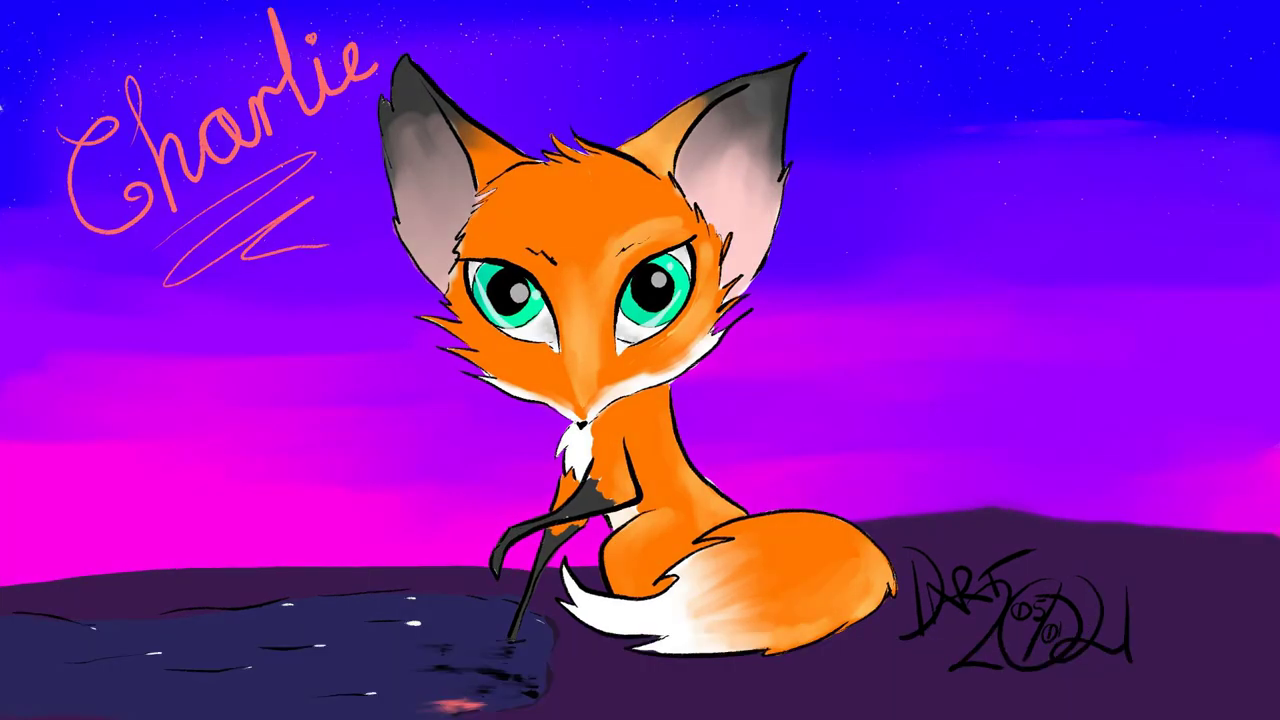